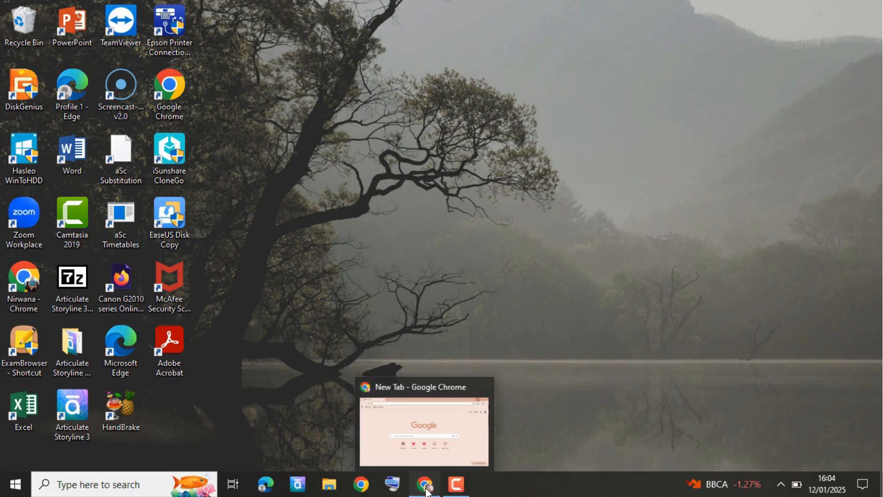
# Step: Switch to Google Chrome, search Google for "pmm" and open the Platform Merdeka Mengajar site
pyautogui.click(426, 490)
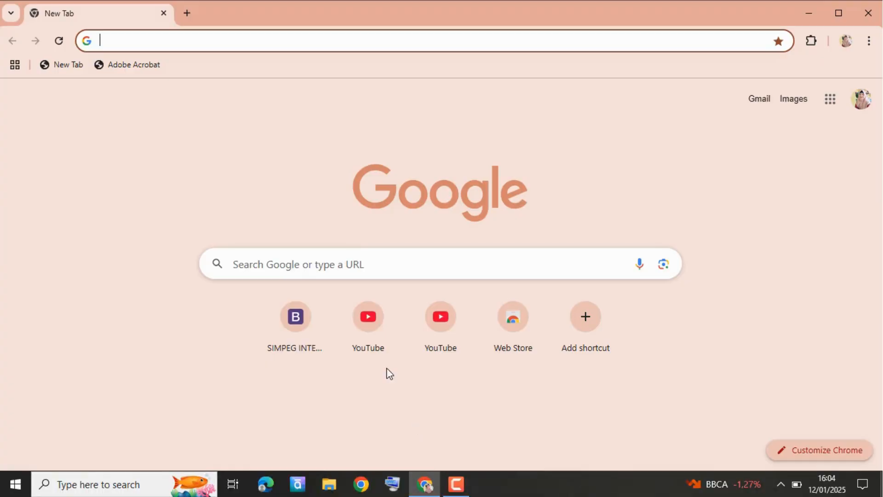
pyautogui.click(240, 262)
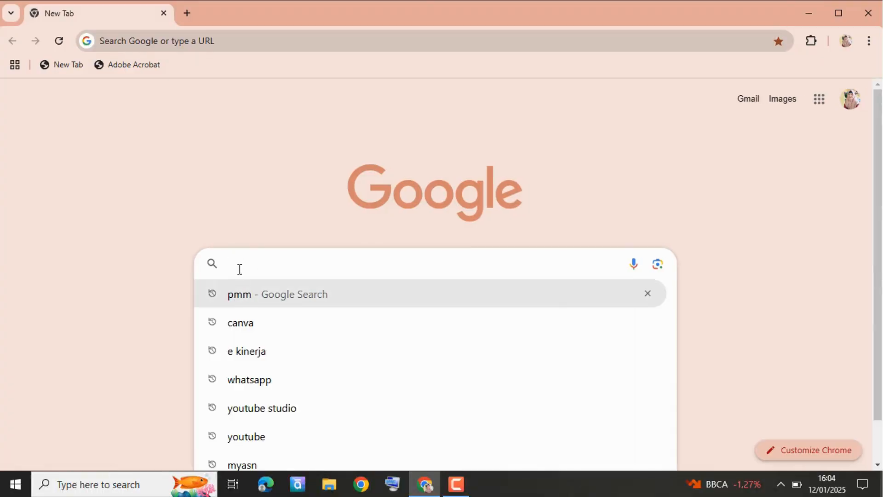
pyautogui.write('pmm')
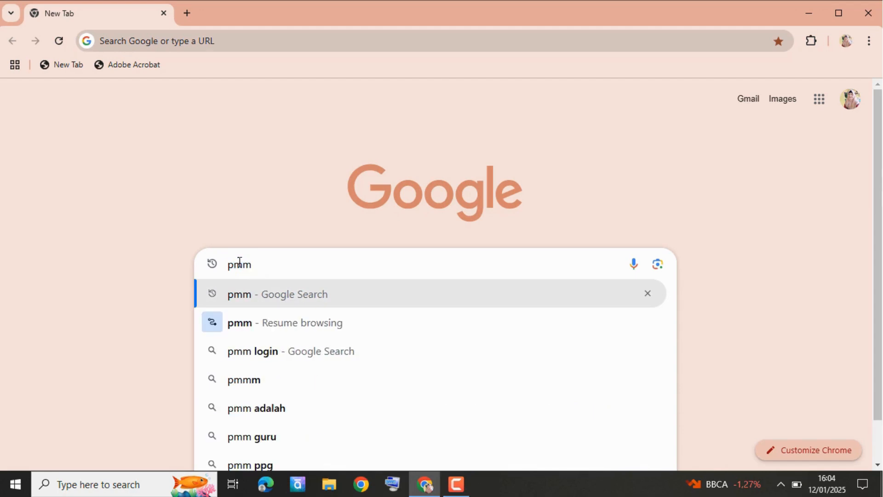
pyautogui.click(274, 299)
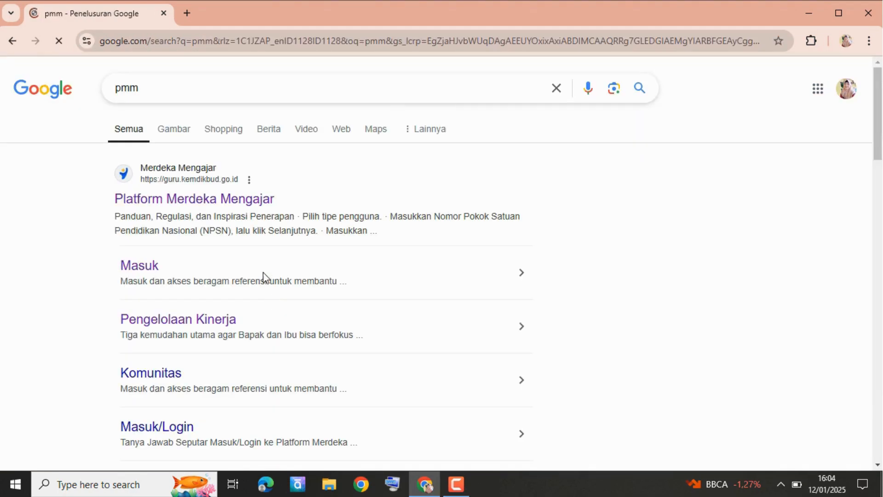
pyautogui.click(184, 206)
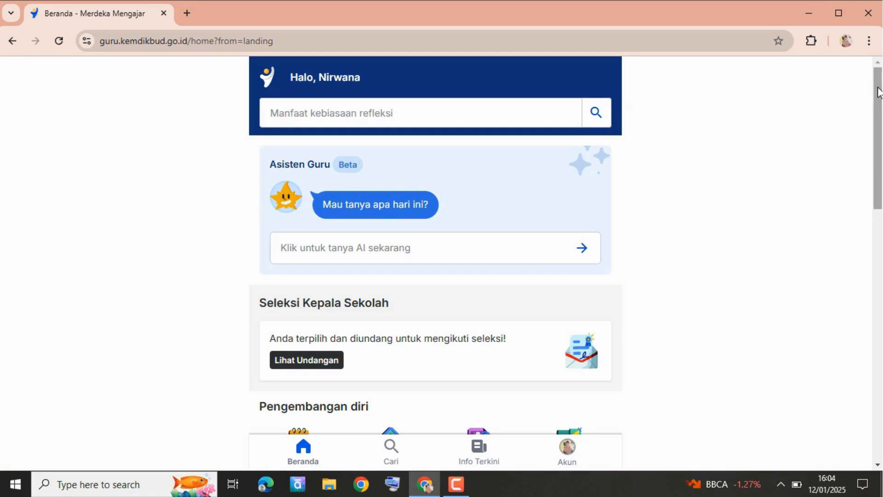
# Step: Open Pengelolaan Kinerja and change its period to Januari - Desember 2025
pyautogui.moveTo(878, 88); pyautogui.dragTo(879, 192)
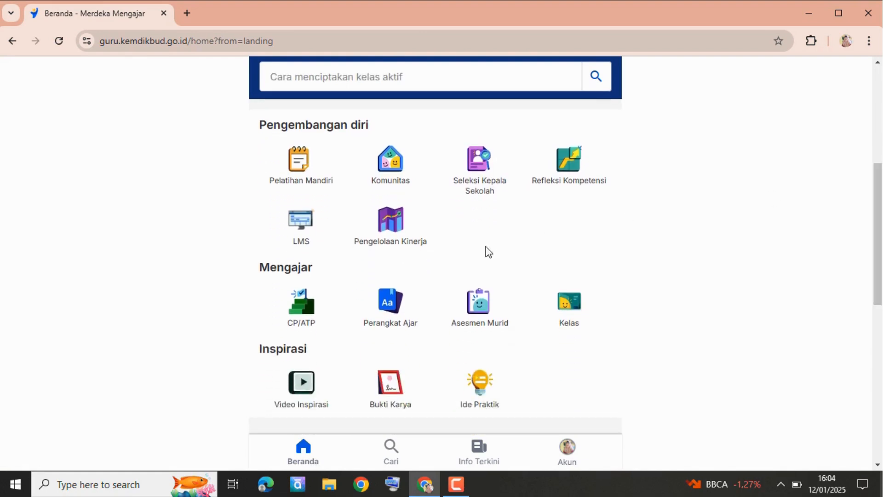
pyautogui.click(388, 226)
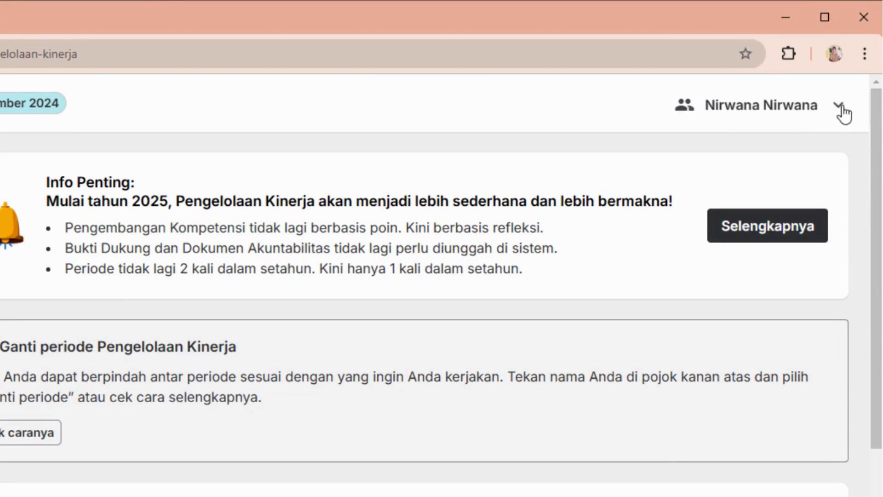
pyautogui.click(838, 112)
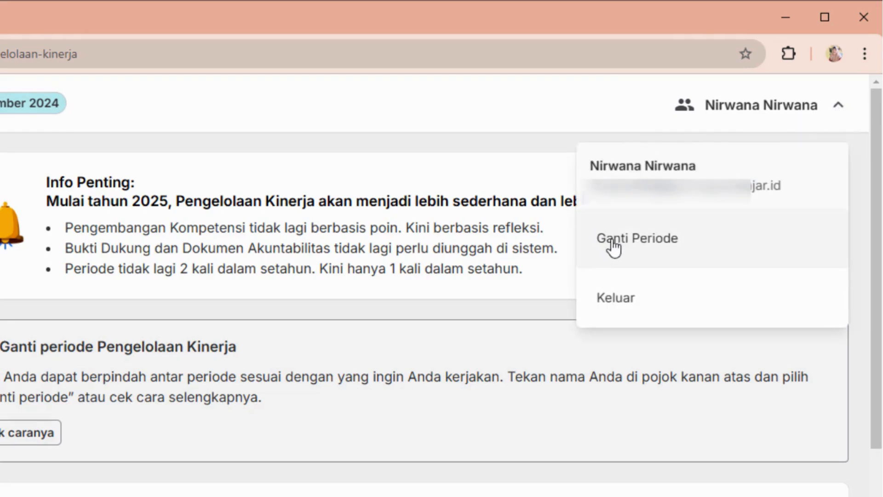
pyautogui.click(635, 249)
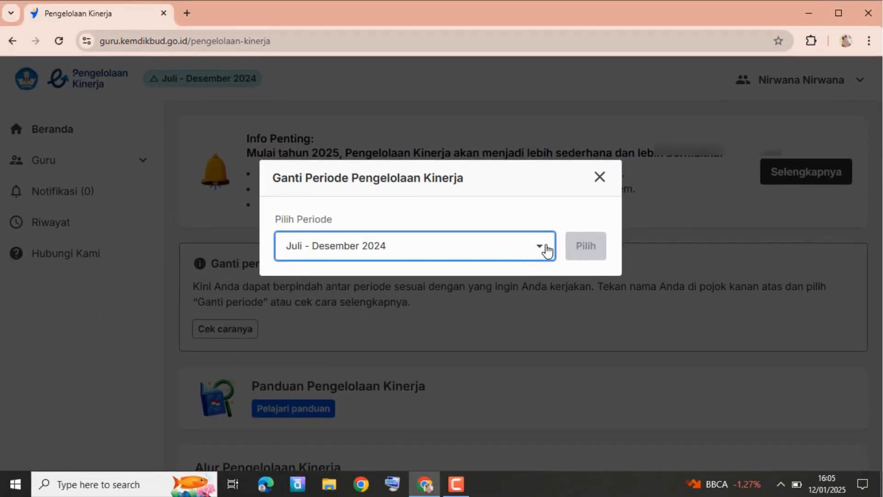
pyautogui.click(542, 251)
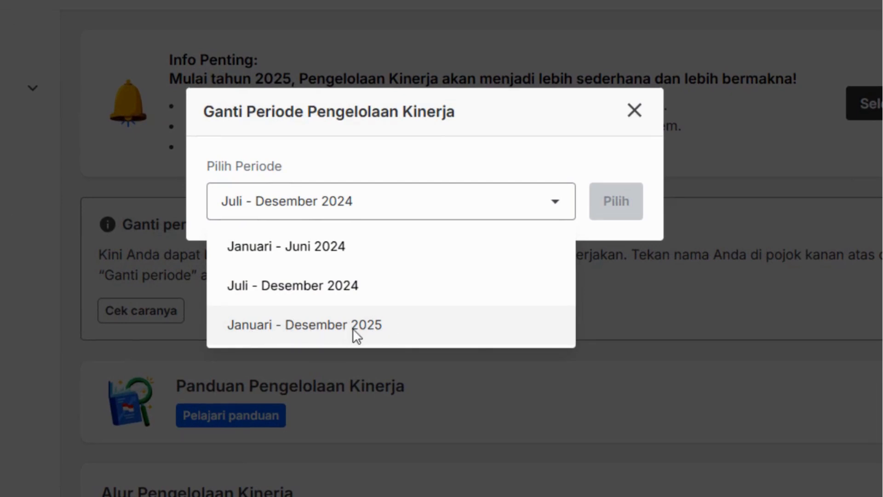
pyautogui.click(341, 336)
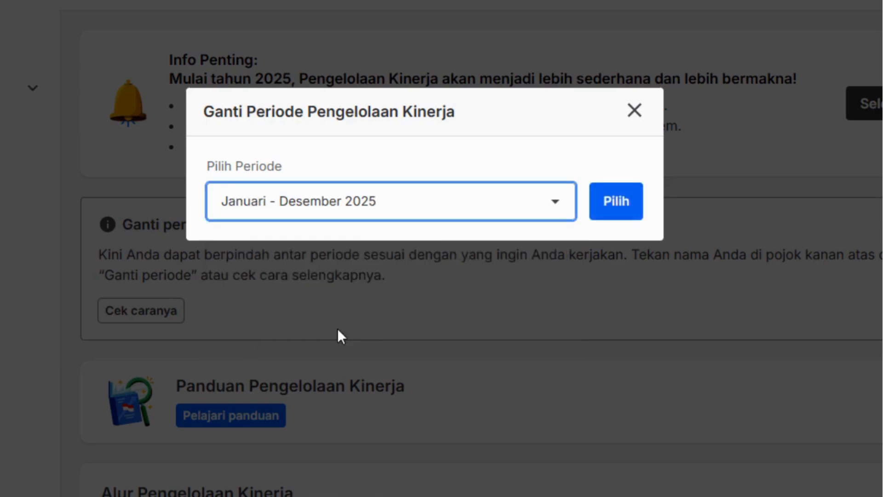
pyautogui.click(617, 208)
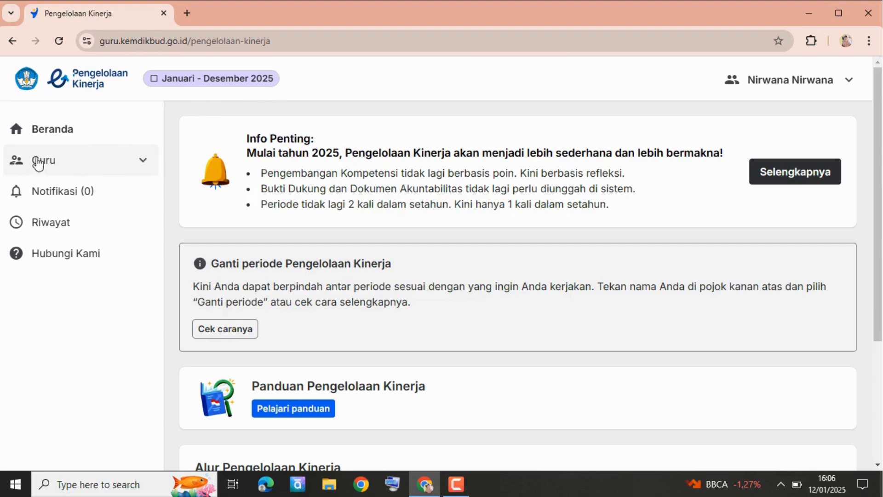
# Step: Open the Guru page for Sebagai Pegawai and start the Perencanaan Kinerja
pyautogui.click(143, 167)
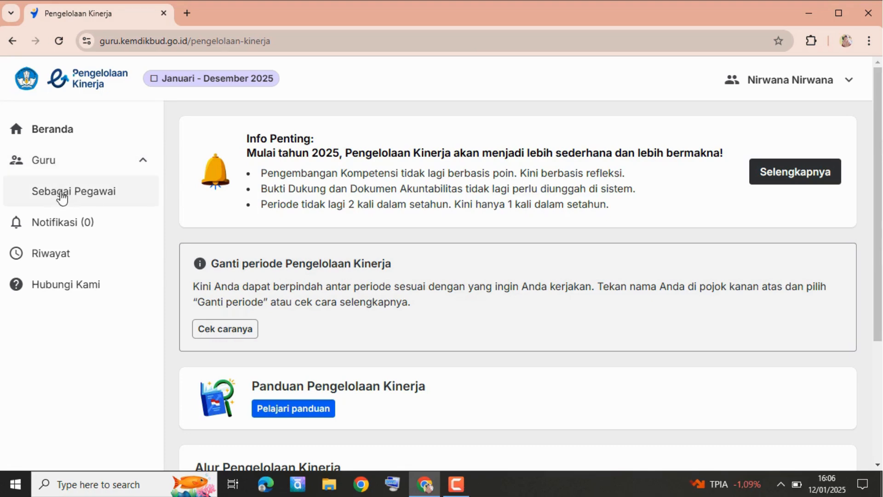
pyautogui.click(76, 198)
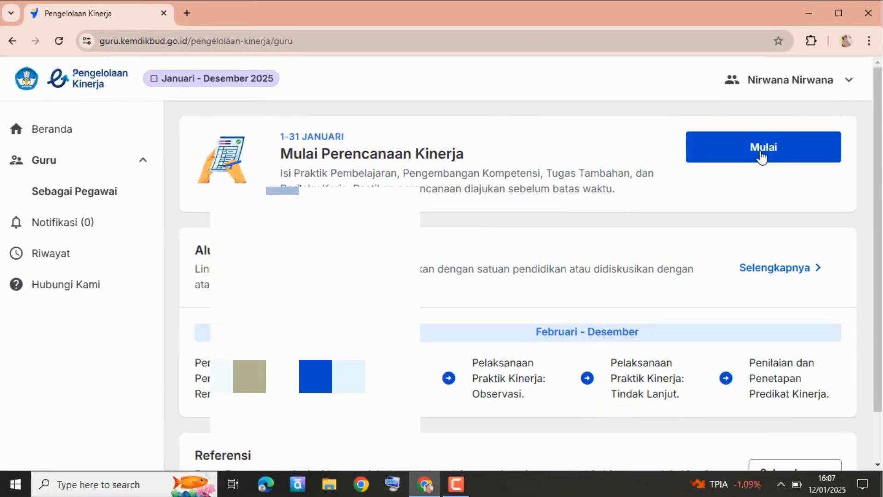
pyautogui.click(761, 157)
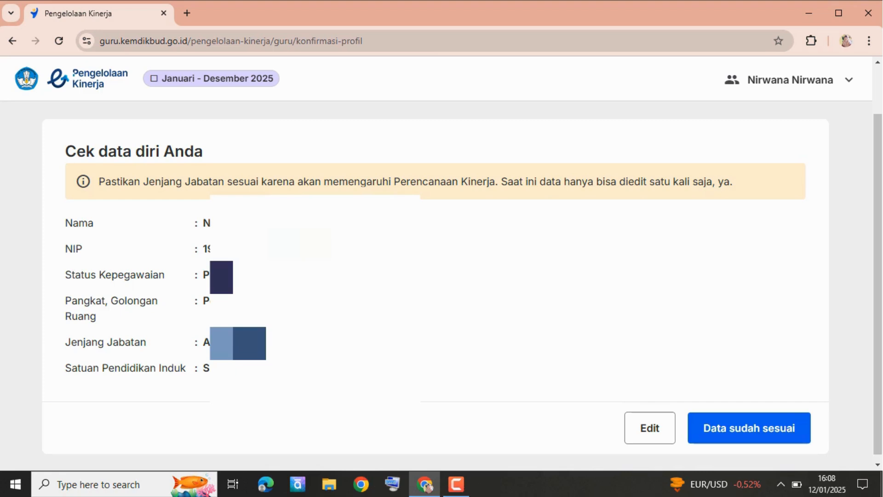
# Step: Confirm that the teacher's personal and employment data are correct to enter the performance planning form
pyautogui.click(757, 437)
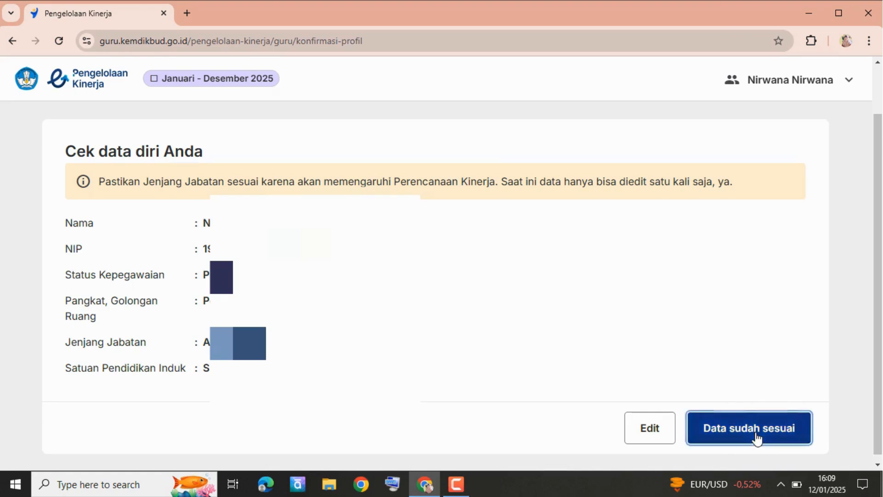
pyautogui.click(875, 162)
pyautogui.moveTo(876, 167); pyautogui.dragTo(875, 210)
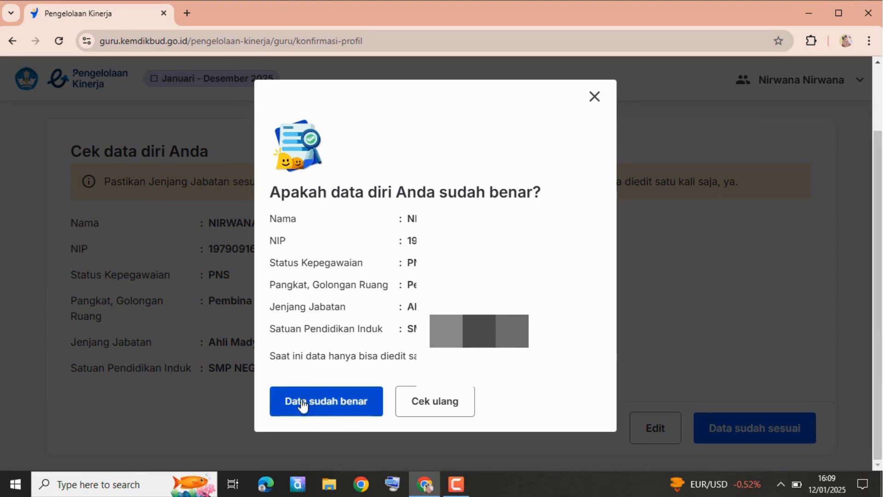
pyautogui.click(323, 407)
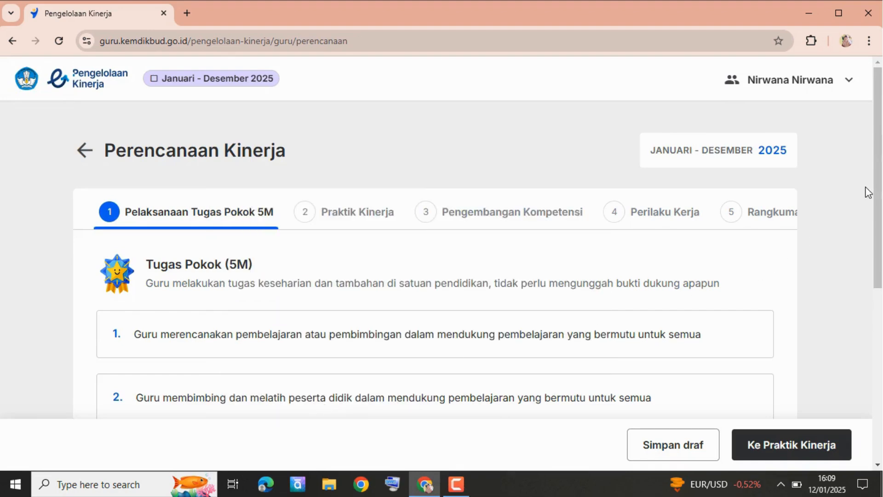
# Step: Read through the teacher duties listed under Tugas Pokok (5M), down to the optional additional duty
pyautogui.moveTo(879, 134); pyautogui.dragTo(878, 144)
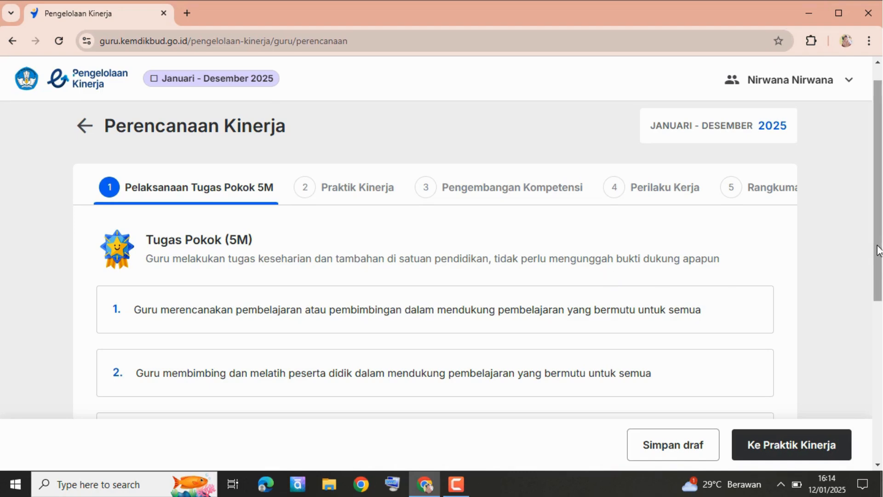
pyautogui.scroll(-2, 878, 249)
pyautogui.scroll(-3, 442, 258)
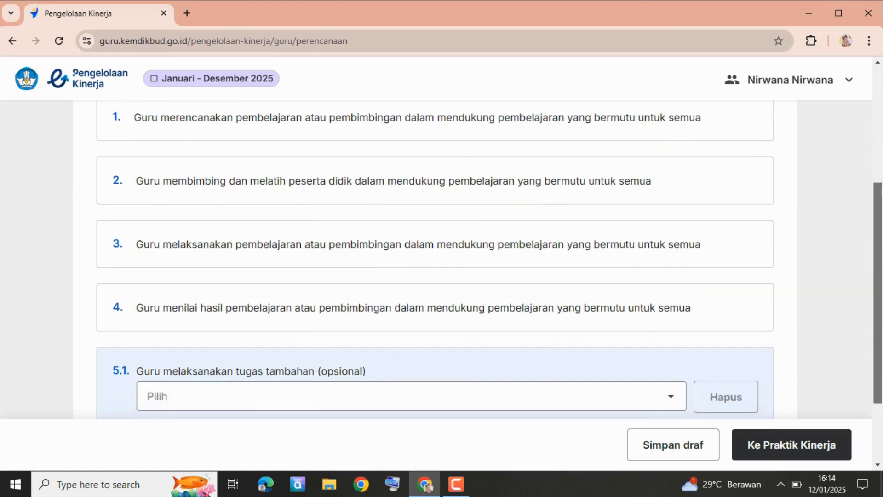
pyautogui.scroll(5, 391, 256)
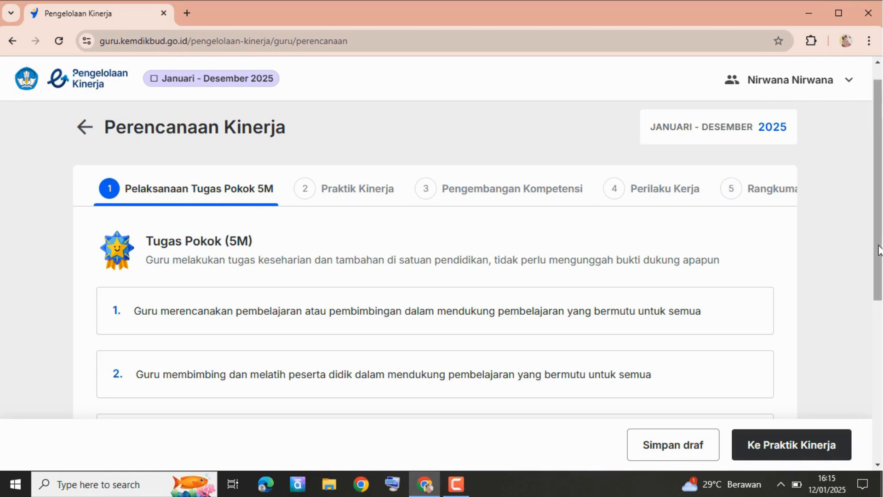
pyautogui.moveTo(879, 251); pyautogui.dragTo(879, 257)
pyautogui.scroll(-2, 879, 257)
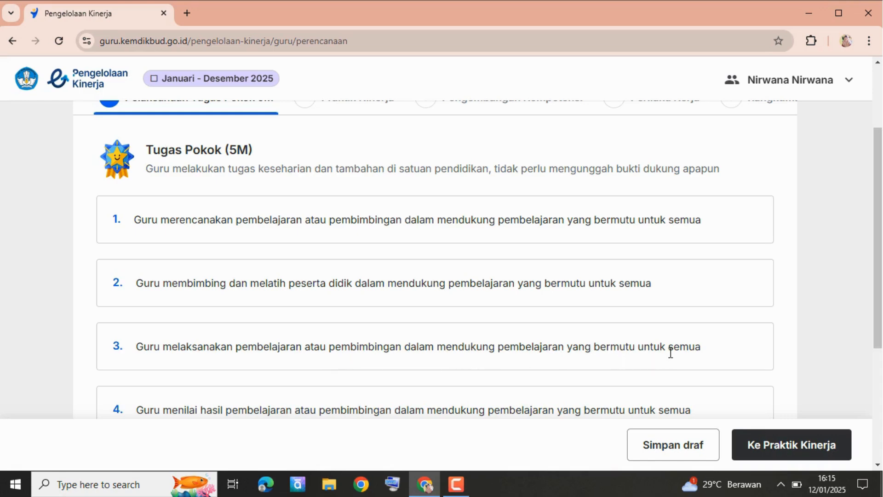
pyautogui.moveTo(878, 286); pyautogui.dragTo(878, 357)
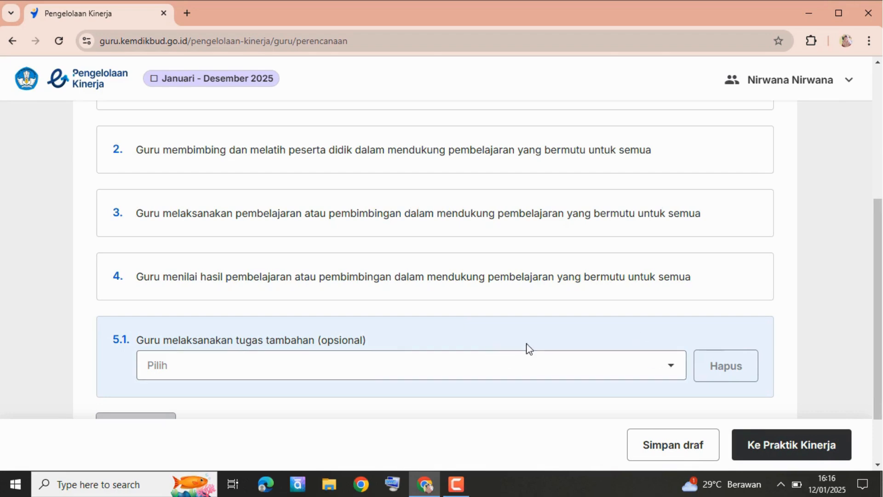
pyautogui.moveTo(879, 320); pyautogui.dragTo(879, 356)
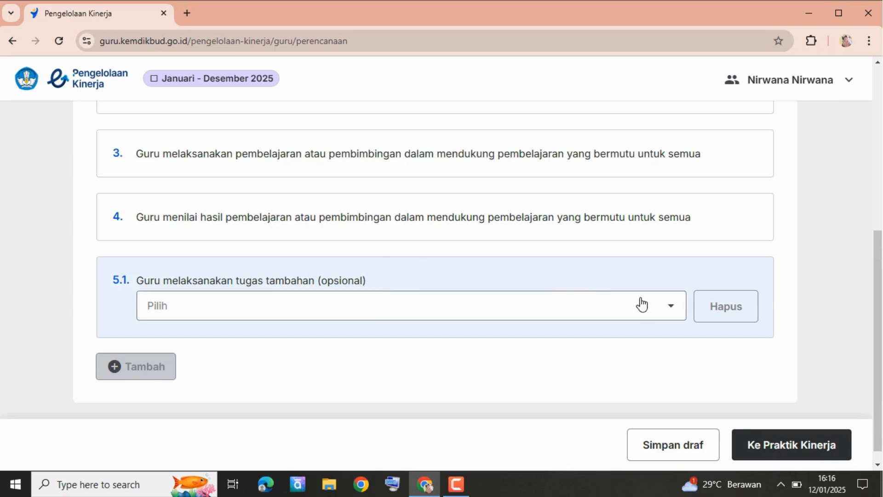
# Step: Set additional duty 5.1 to the SMP, SMA, SMK option for Wakil Kepala Satuan Pendidikan and continue to Praktik Kinerja
pyautogui.click(671, 309)
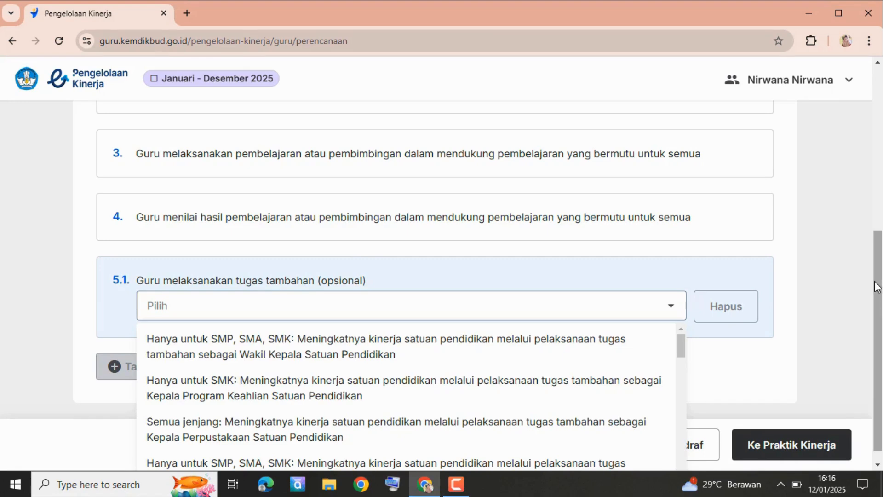
pyautogui.moveTo(879, 287); pyautogui.dragTo(880, 340)
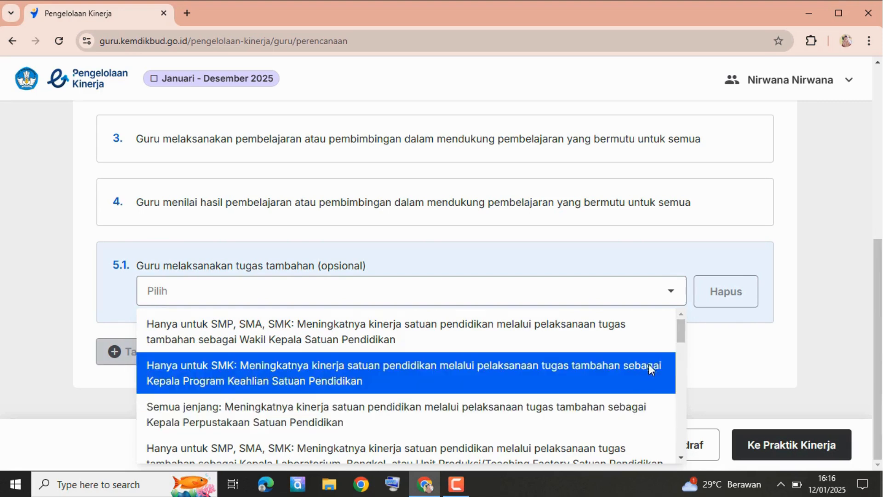
pyautogui.moveTo(681, 333); pyautogui.dragTo(685, 354)
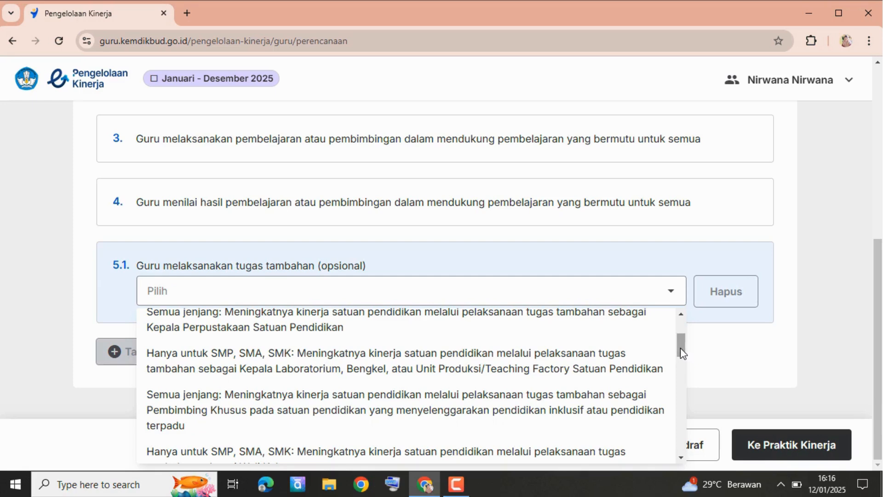
pyautogui.click(682, 351)
pyautogui.moveTo(683, 351); pyautogui.dragTo(681, 322)
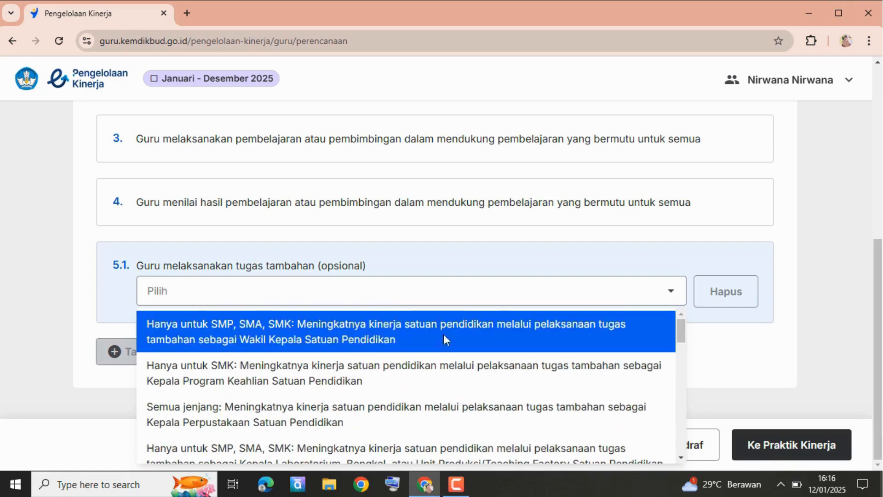
pyautogui.click(397, 338)
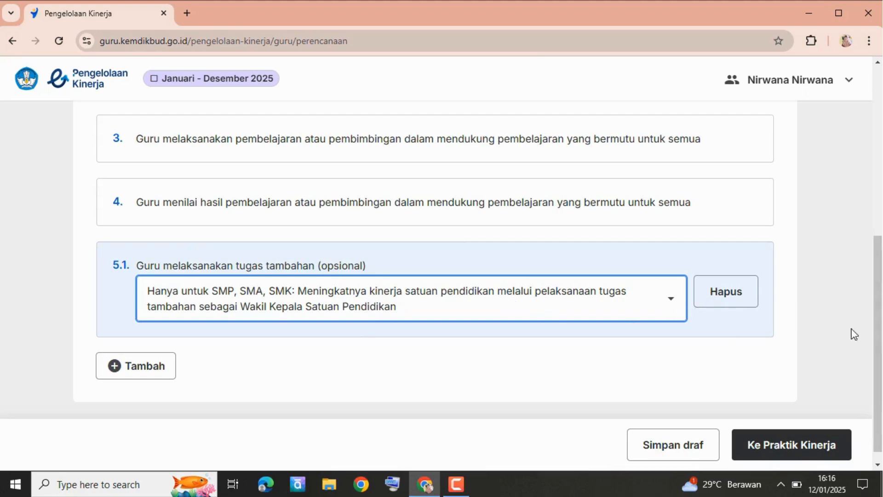
pyautogui.scroll(-1, 881, 386)
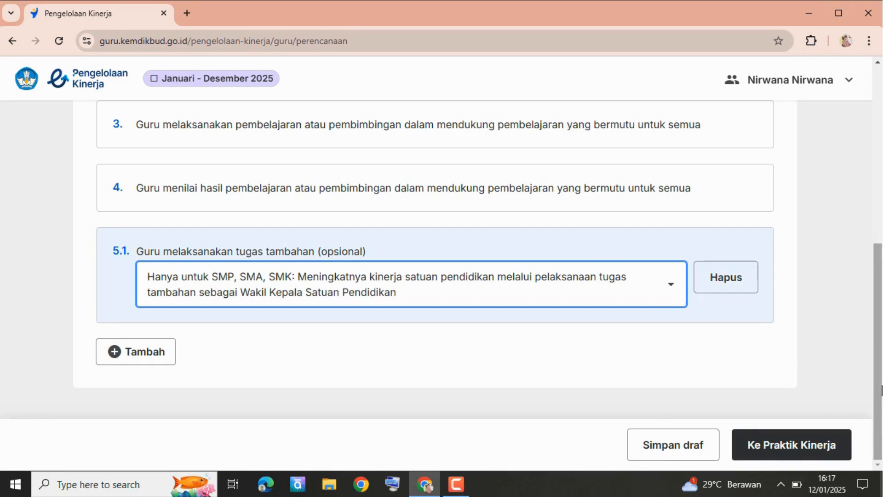
pyautogui.click(812, 452)
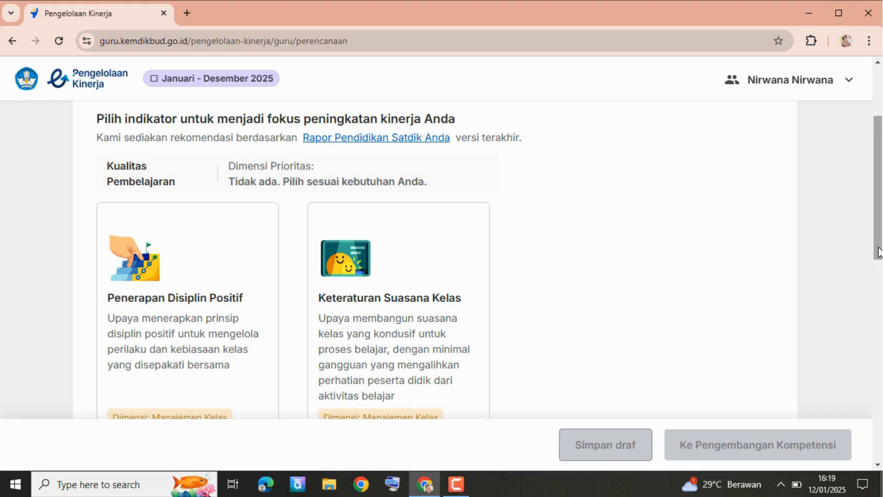
# Step: Read through the Praktik Kinerja indicator cards, from Manajemen Kelas through Dukungan Psikologis to Metode Pembelajaran
pyautogui.moveTo(879, 252); pyautogui.dragTo(879, 210)
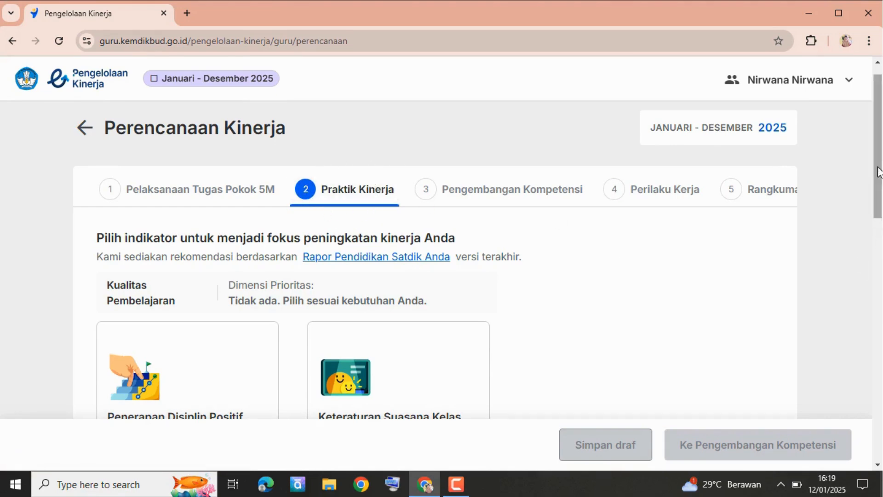
pyautogui.scroll(-2, 877, 166)
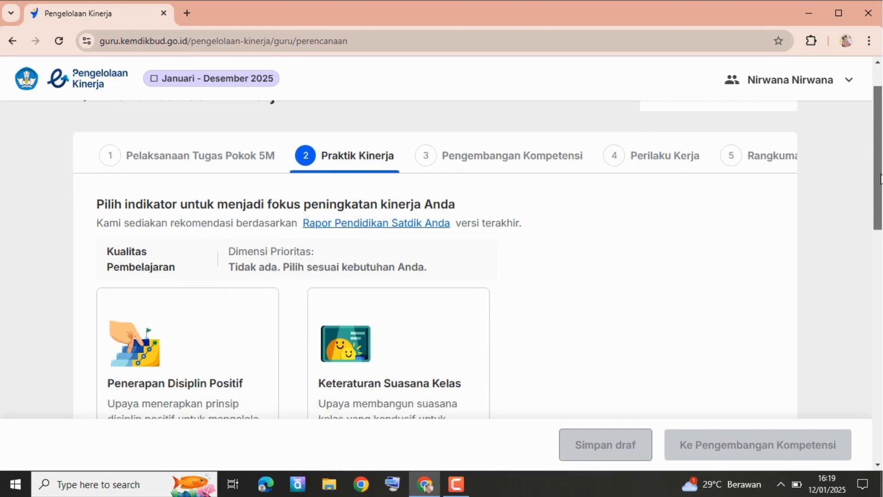
pyautogui.scroll(-2, 879, 224)
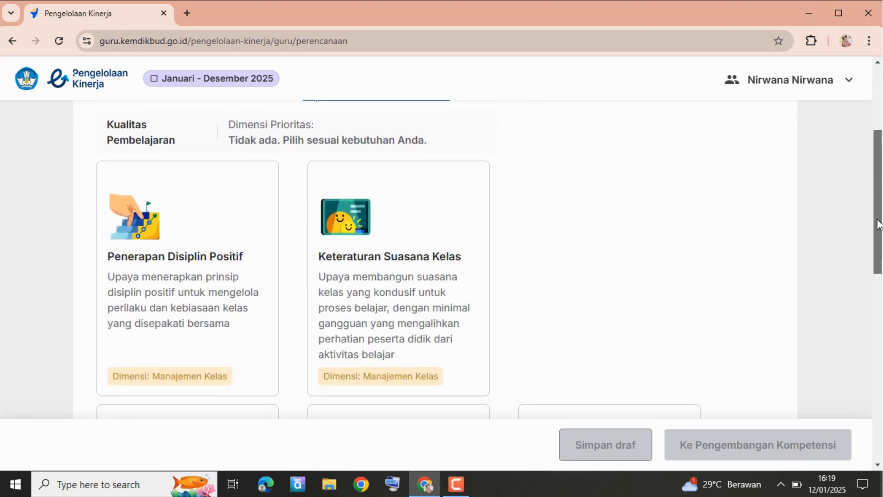
pyautogui.moveTo(879, 224); pyautogui.dragTo(878, 243)
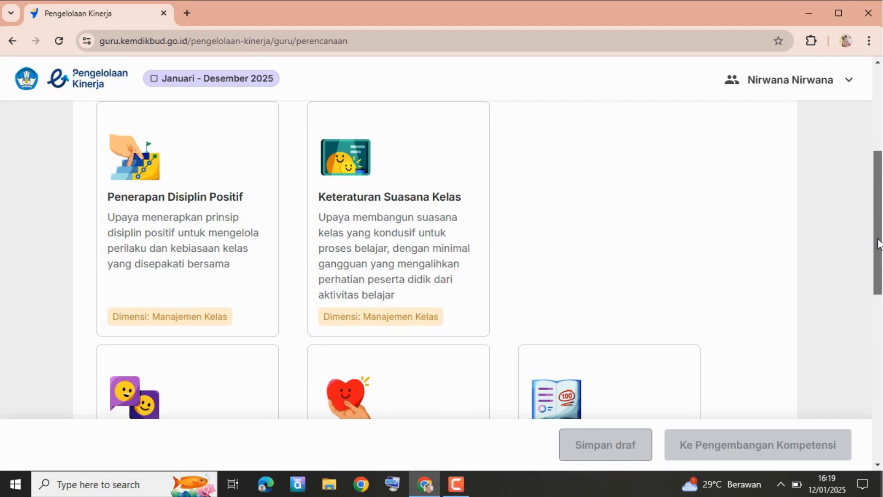
pyautogui.moveTo(878, 244); pyautogui.dragTo(879, 196)
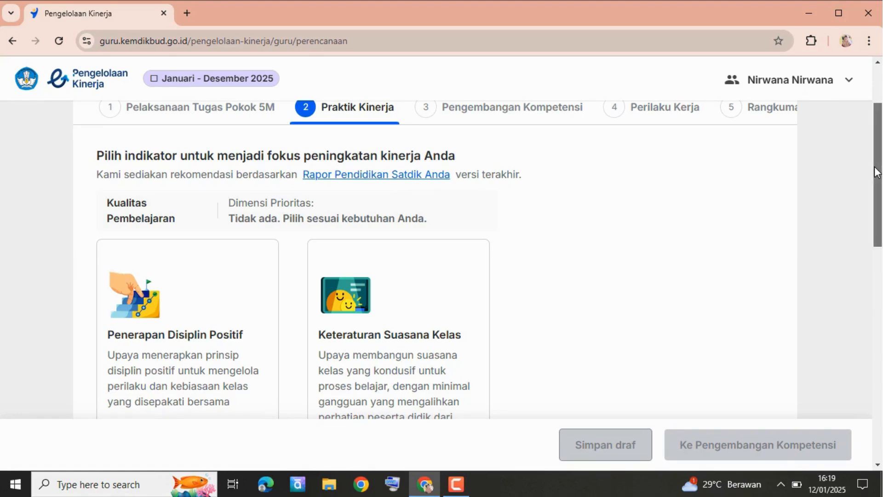
pyautogui.scroll(-5, 876, 172)
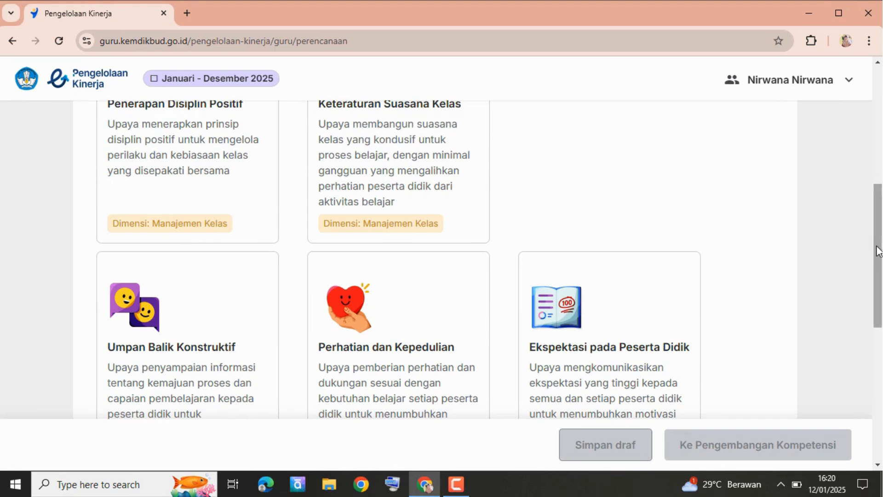
pyautogui.moveTo(877, 249); pyautogui.dragTo(881, 308)
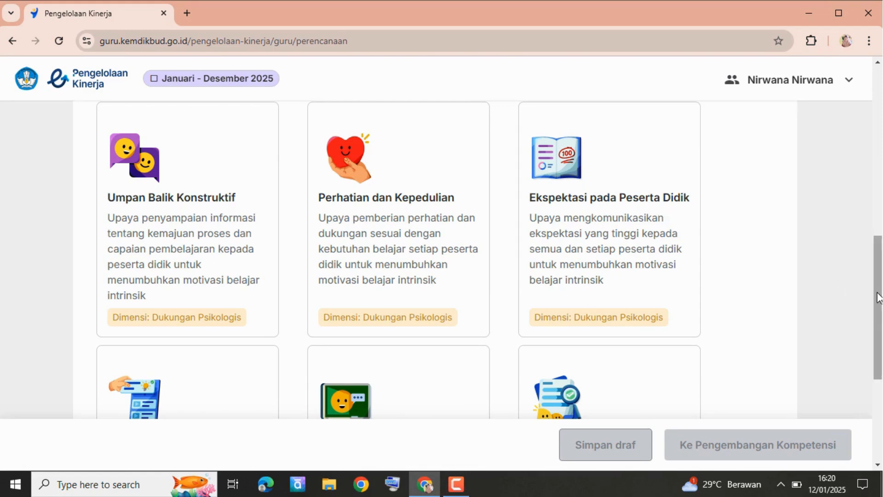
pyautogui.scroll(-4, 878, 298)
pyautogui.scroll(-1, 878, 298)
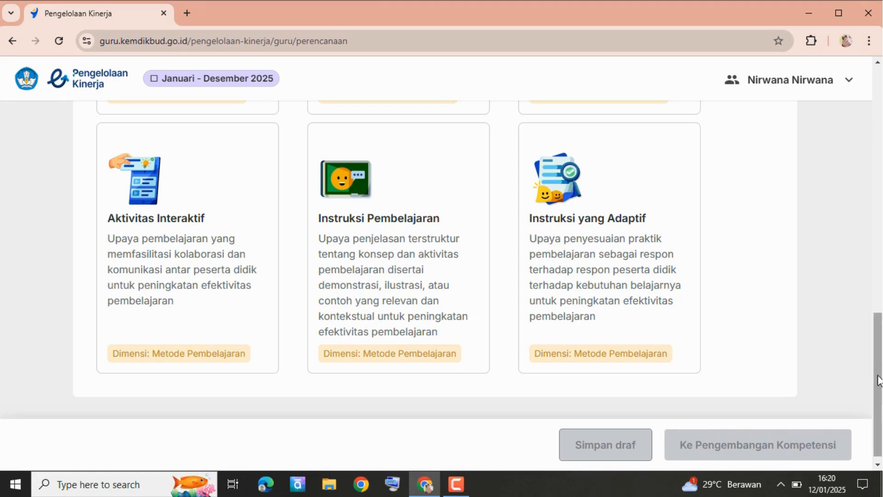
# Step: Review the Kualitas Pembelajaran dimensions D.1.1 to D.1.3 in Rapor Pendidikan Satdik Anda and acknowledge the report
pyautogui.moveTo(878, 380); pyautogui.dragTo(878, 160)
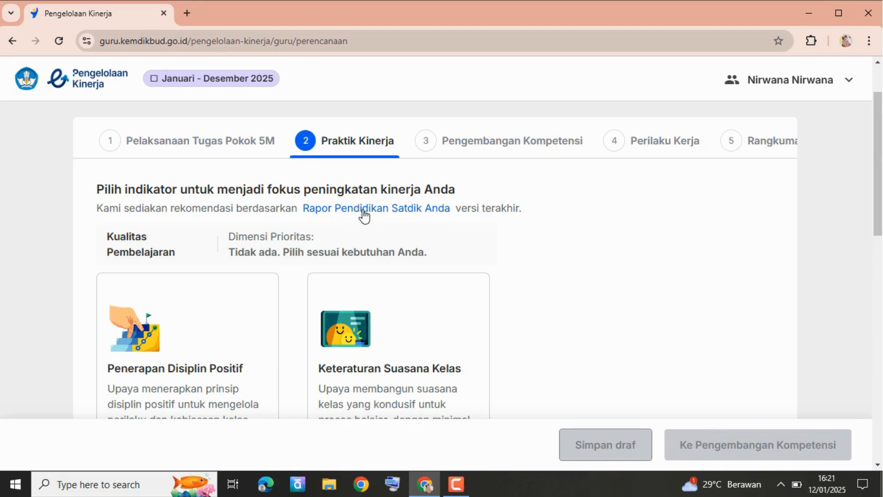
pyautogui.click(363, 211)
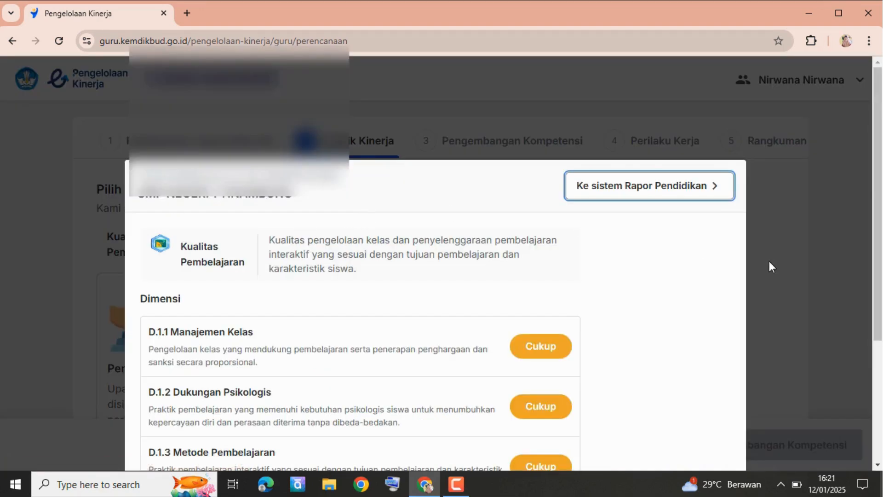
pyautogui.scroll(-1, 879, 186)
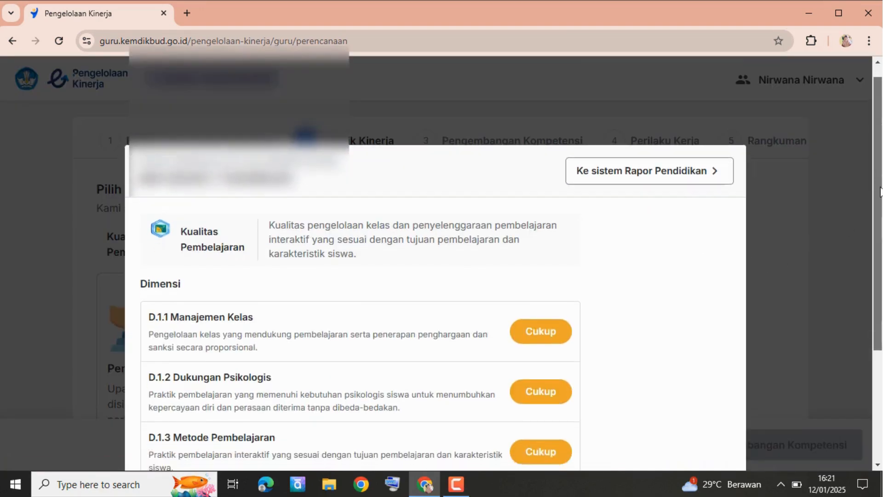
pyautogui.moveTo(881, 193); pyautogui.dragTo(881, 255)
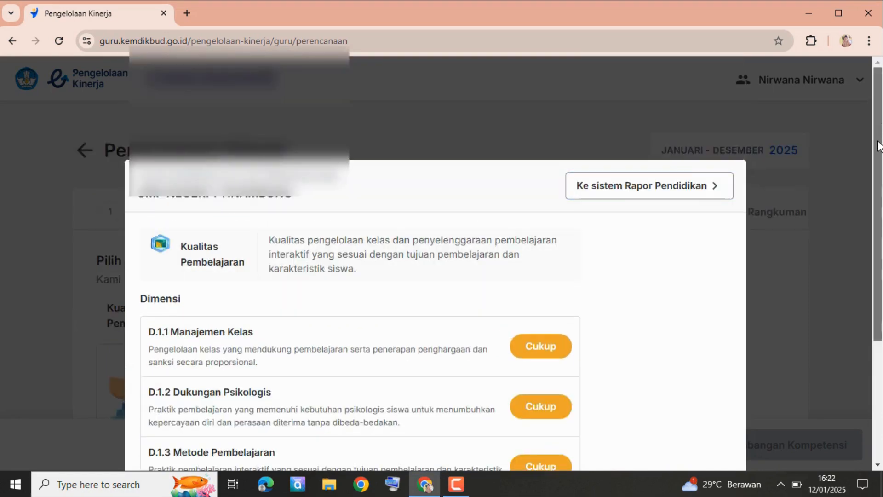
pyautogui.moveTo(880, 144); pyautogui.dragTo(879, 152)
pyautogui.moveTo(880, 167); pyautogui.dragTo(879, 229)
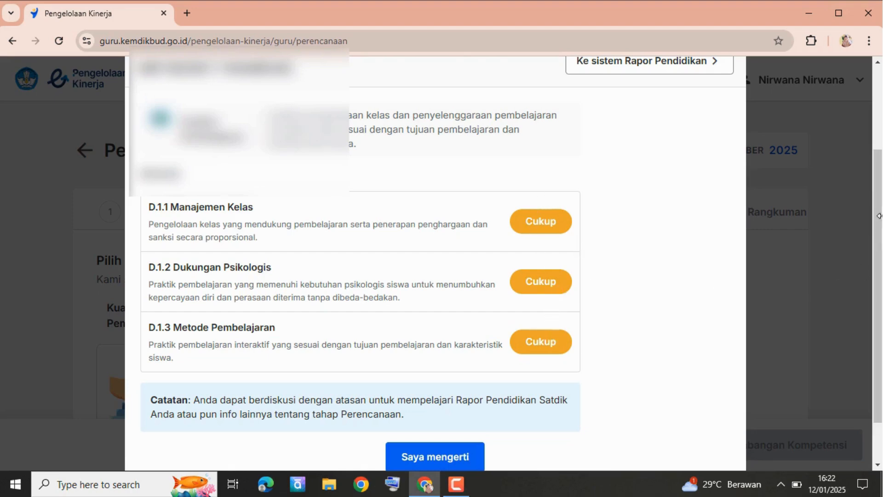
pyautogui.scroll(-1, 875, 188)
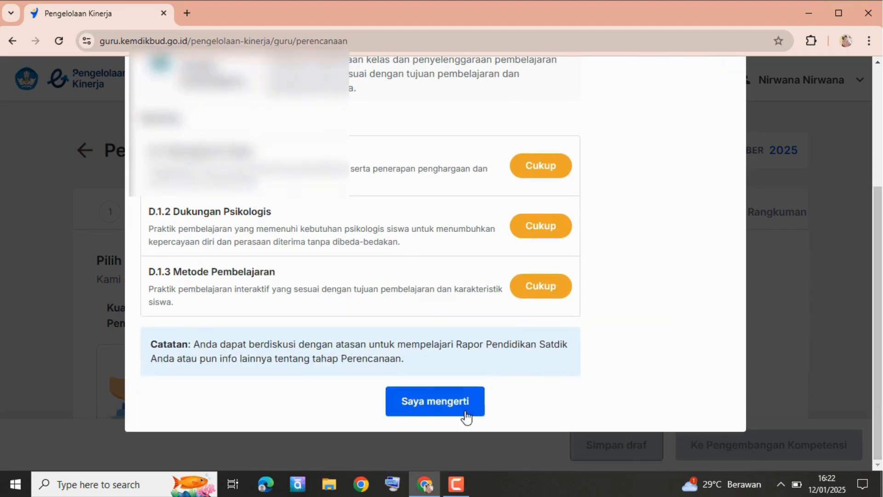
pyautogui.click(434, 405)
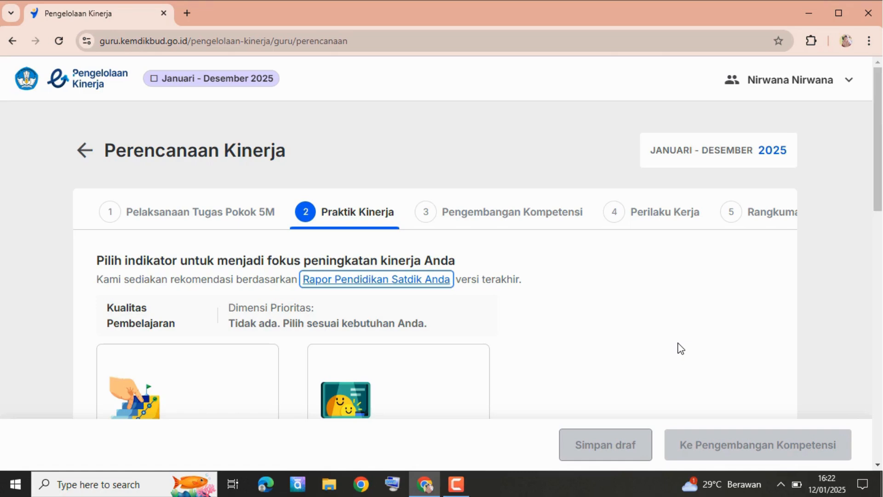
# Step: Choose Penerapan Disiplin Positif as the focus indicator and continue to Pengembangan Kompetensi
pyautogui.moveTo(879, 160); pyautogui.dragTo(879, 218)
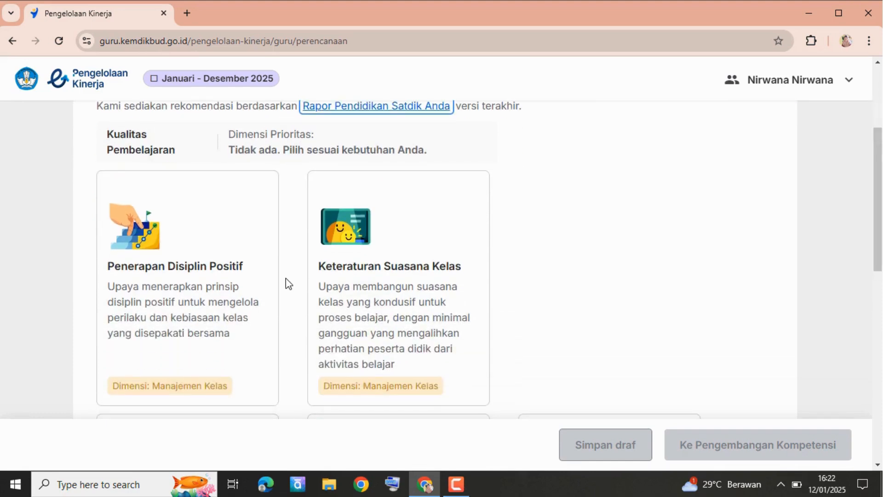
pyautogui.click(180, 273)
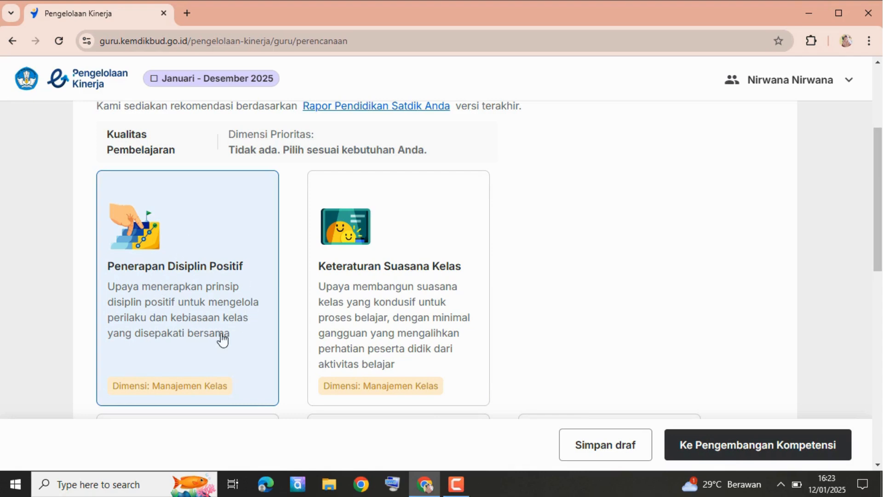
pyautogui.click(786, 456)
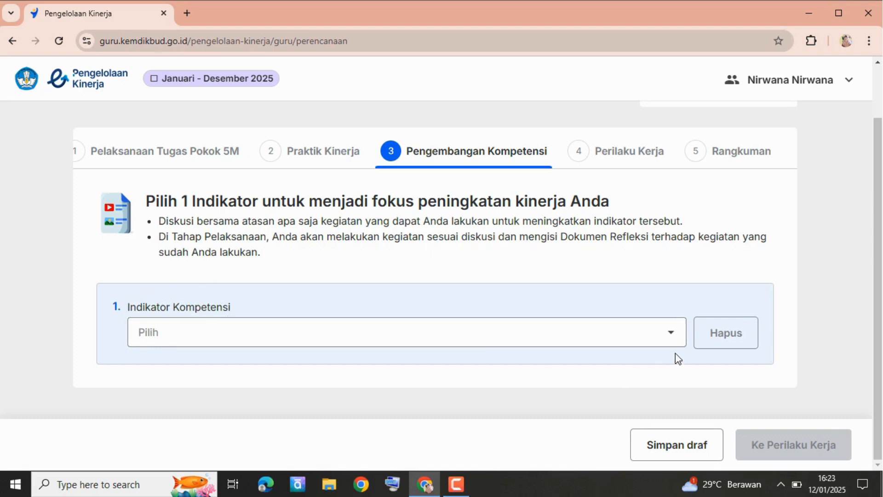
# Step: Set the Indikator Kompetensi to Lingkungan pembelajaran yang aman dan nyaman bagi peserta didik and continue to Perilaku Kerja
pyautogui.click(672, 338)
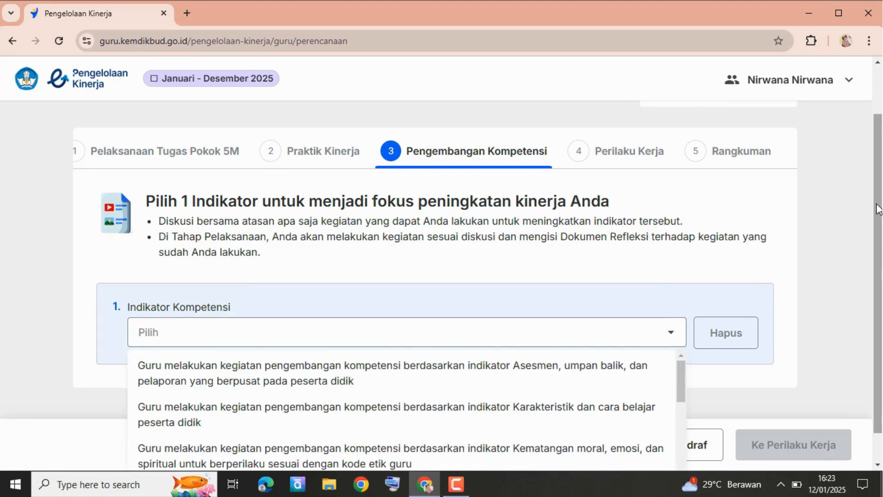
pyautogui.scroll(-1, 878, 202)
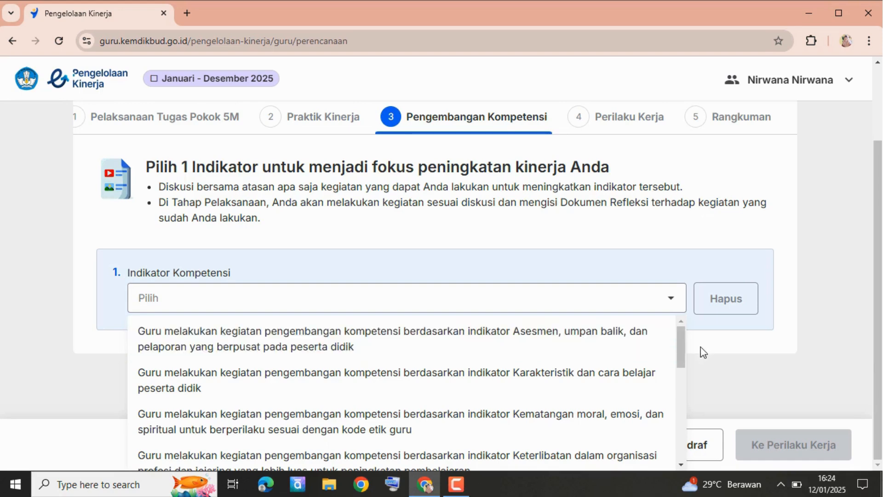
pyautogui.moveTo(679, 333); pyautogui.dragTo(682, 389)
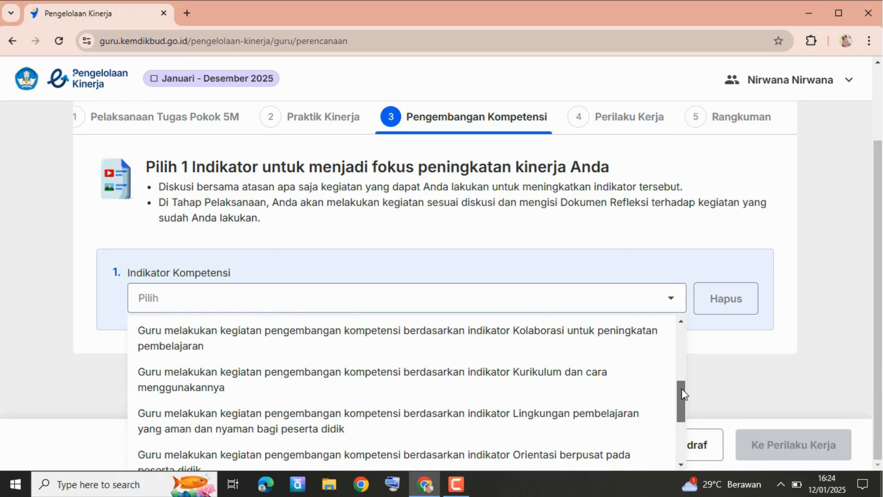
pyautogui.moveTo(682, 388); pyautogui.dragTo(682, 335)
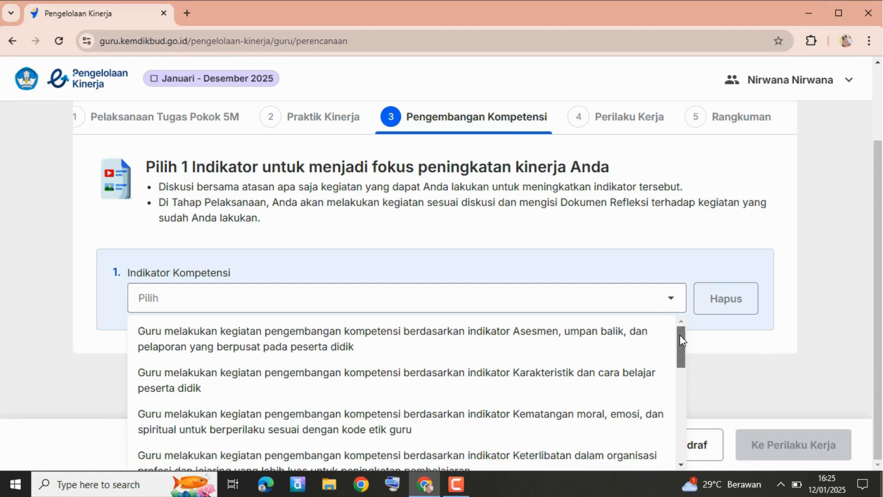
pyautogui.moveTo(683, 335); pyautogui.dragTo(678, 391)
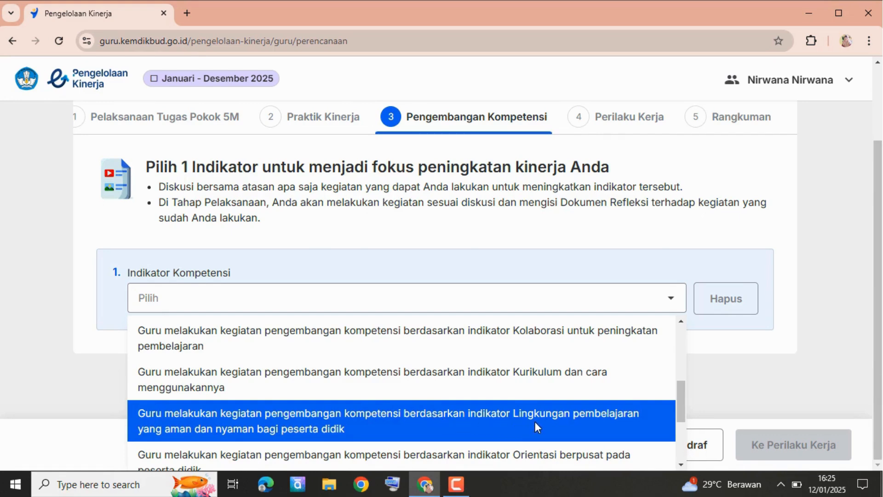
pyautogui.click(392, 424)
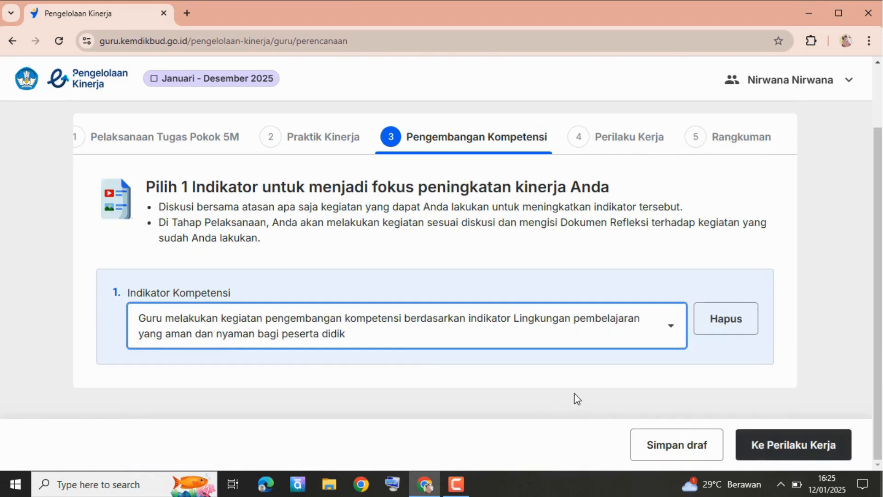
pyautogui.click(799, 452)
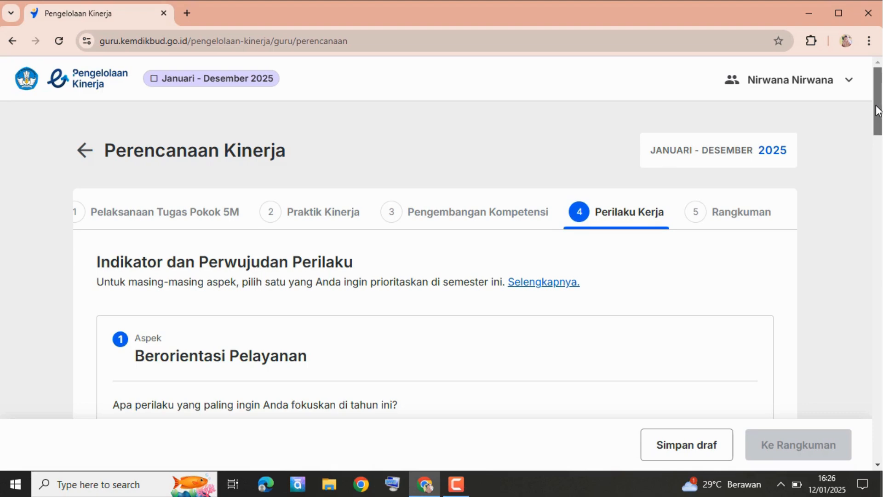
# Step: Set the Indikator Perilaku of aspect 1, Berorientasi Pelayanan, to Memahami kebutuhan peserta didik dan berusaha memenuhinya
pyautogui.moveTo(879, 111); pyautogui.dragTo(879, 403)
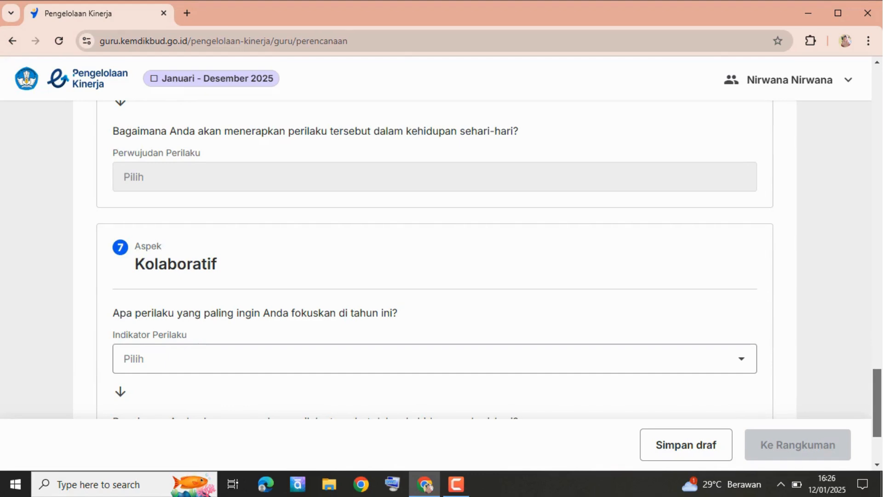
pyautogui.scroll(-2, 442, 257)
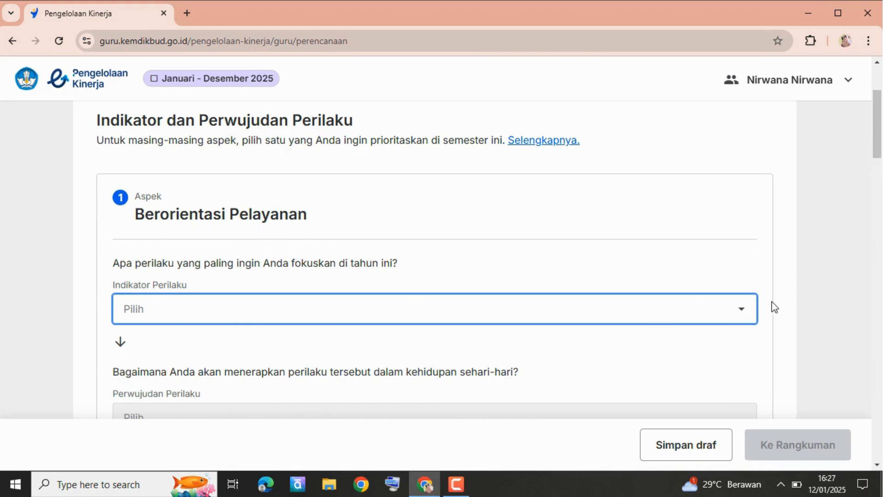
pyautogui.click(748, 316)
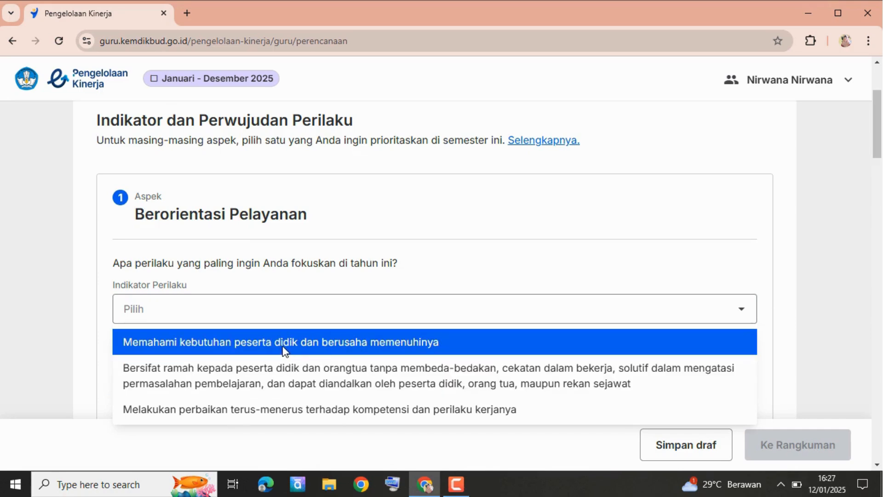
pyautogui.click(354, 348)
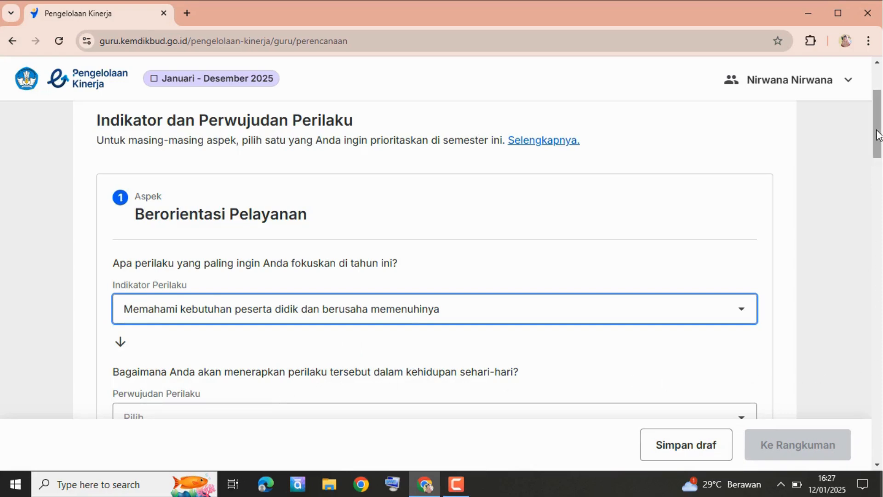
# Step: Set the Perwujudan Perilaku of Berorientasi Pelayanan to Menyelesaikan keluhan peserta didik dengan komunikasi persuasif
pyautogui.moveTo(878, 138); pyautogui.dragTo(878, 158)
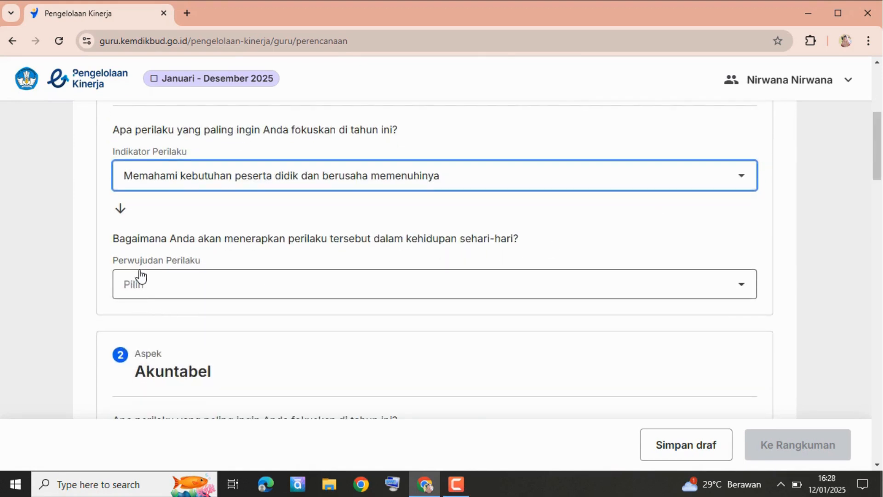
pyautogui.click(740, 288)
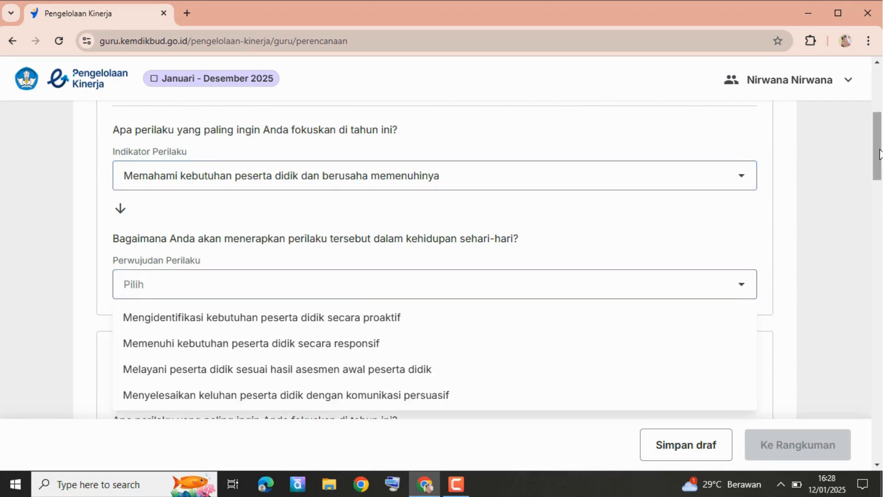
pyautogui.moveTo(879, 153); pyautogui.dragTo(880, 161)
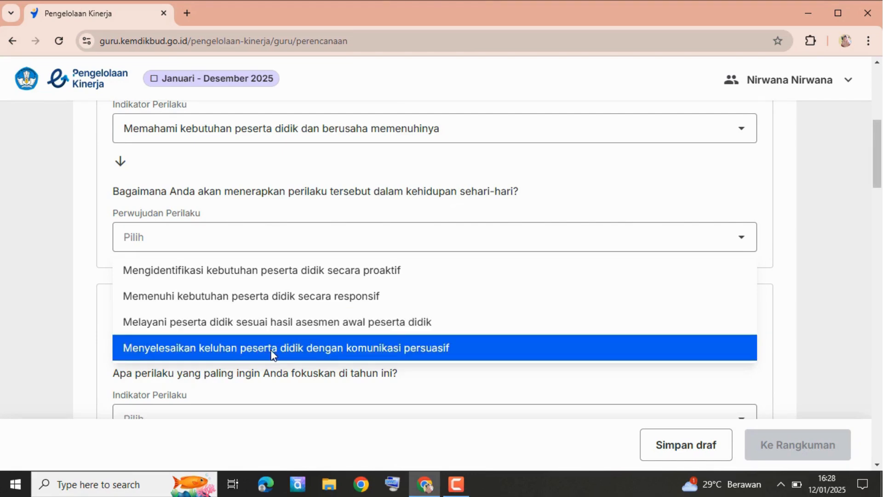
pyautogui.click(370, 351)
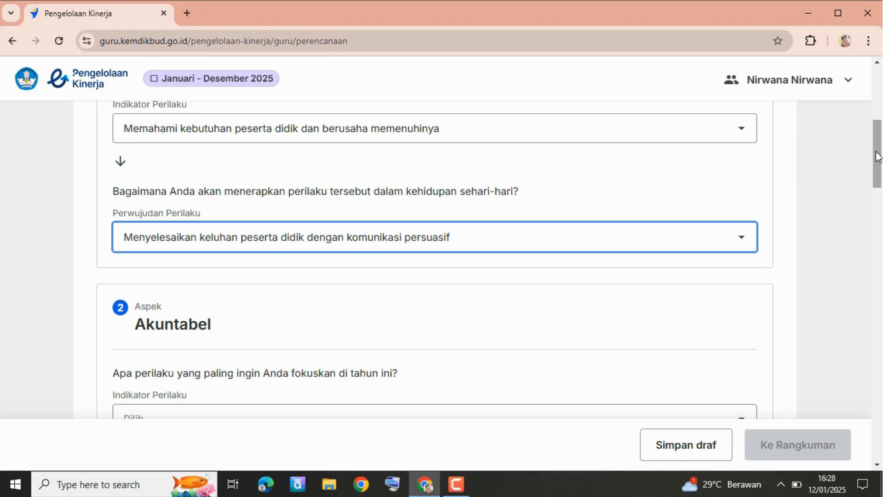
# Step: Set the Perwujudan Perilaku of aspect 7, Kolaboratif, to Bersinergi dengan peserta didik, rekan sejawat, dan masyarakat atau dunia kerja dalam menyelesaikan tugas
pyautogui.moveTo(877, 156); pyautogui.dragTo(878, 186)
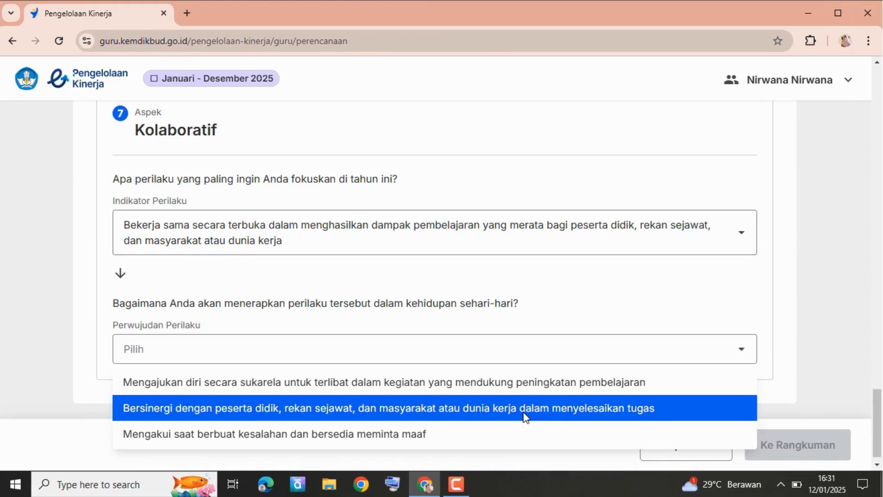
pyautogui.click(525, 418)
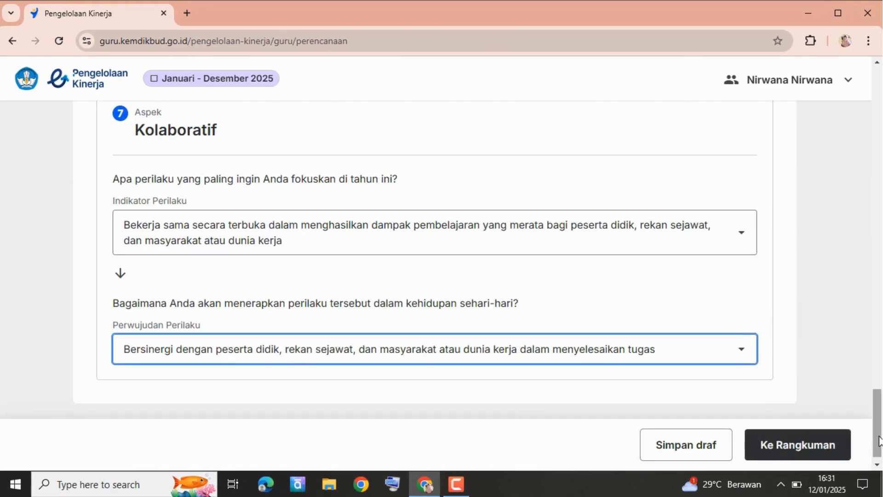
pyautogui.moveTo(878, 441); pyautogui.dragTo(878, 415)
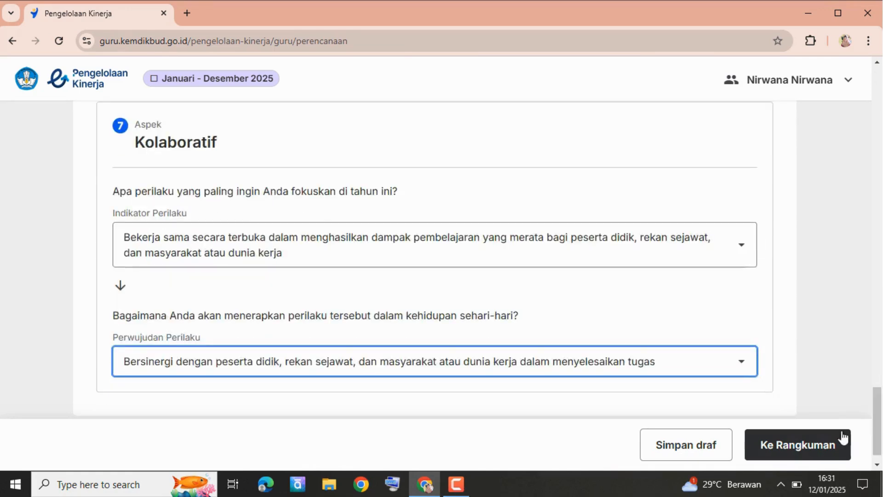
# Step: Continue to the Rangkuman and review all its sections, from Pelaksanaan Tugas Pokok 5M through the seven Perilaku Kerja aspects
pyautogui.click(815, 450)
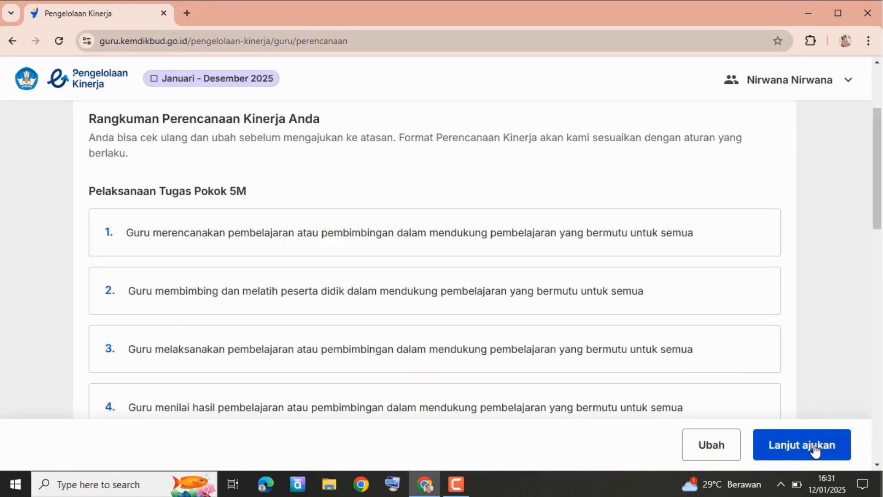
pyautogui.moveTo(876, 183); pyautogui.dragTo(878, 157)
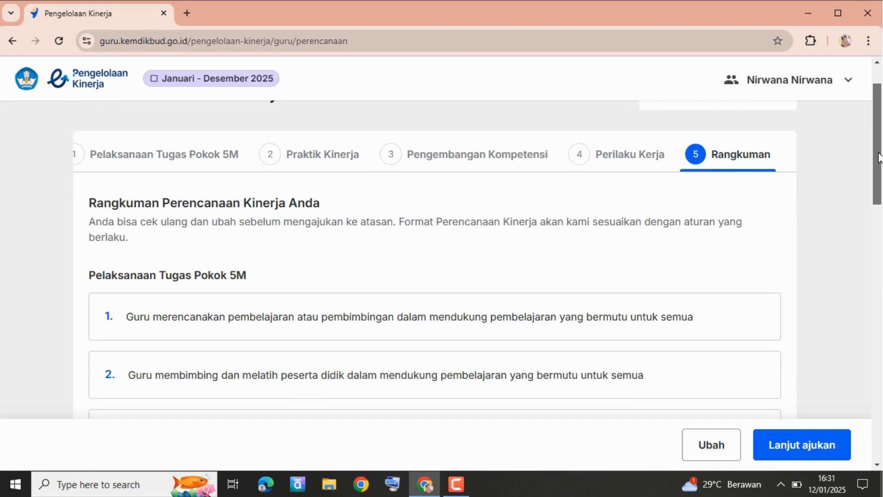
pyautogui.moveTo(877, 158); pyautogui.dragTo(878, 223)
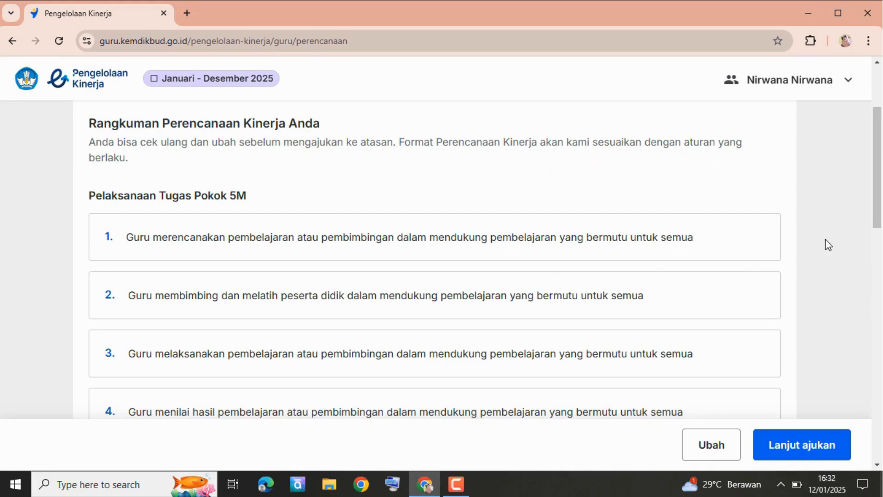
pyautogui.moveTo(879, 184); pyautogui.dragTo(879, 199)
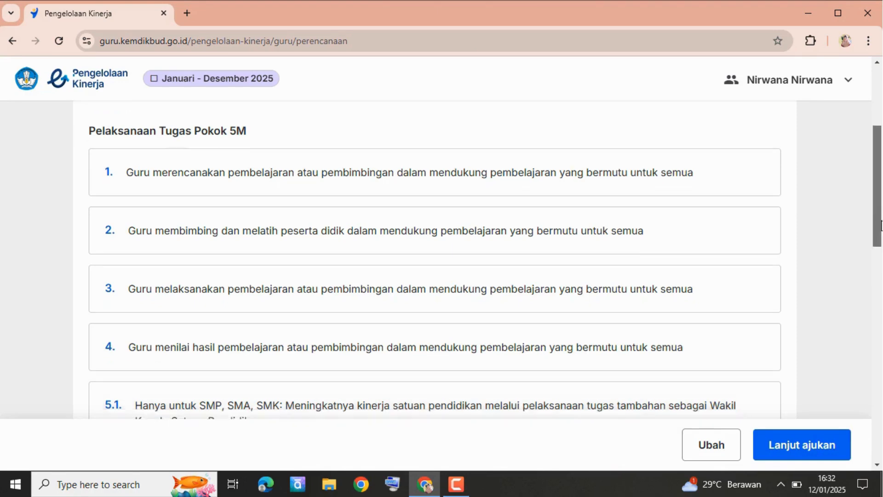
pyautogui.scroll(-4, 879, 262)
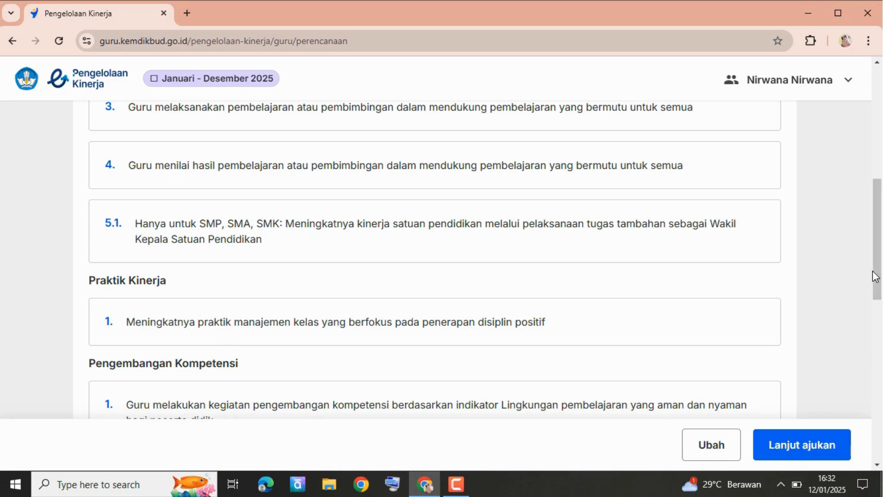
pyautogui.scroll(-1, 880, 283)
pyautogui.scroll(-2, 879, 290)
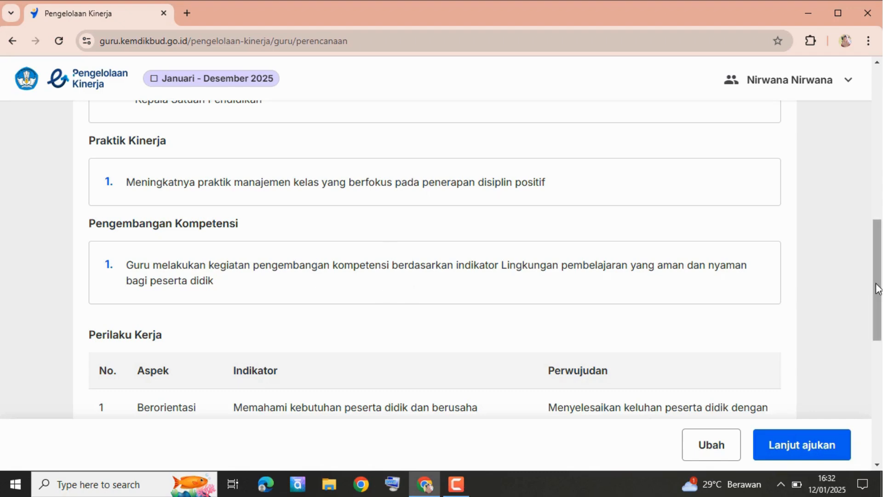
pyautogui.moveTo(878, 289); pyautogui.dragTo(878, 353)
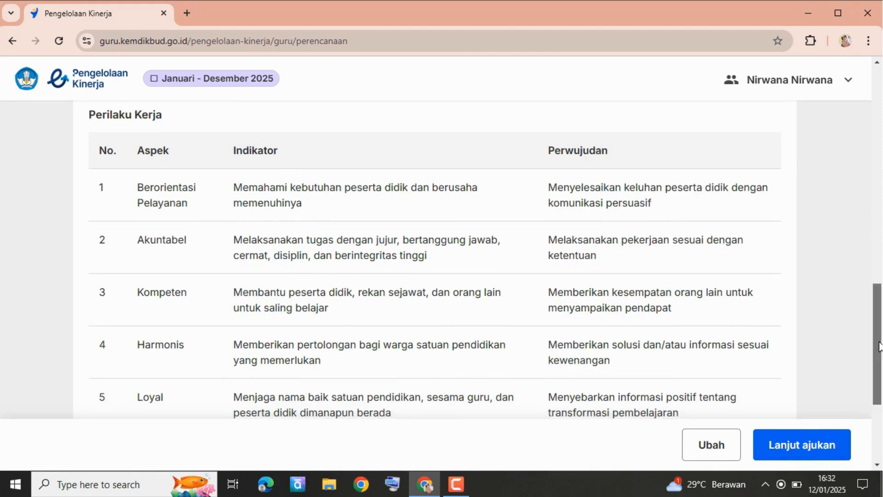
pyautogui.moveTo(879, 347); pyautogui.dragTo(881, 398)
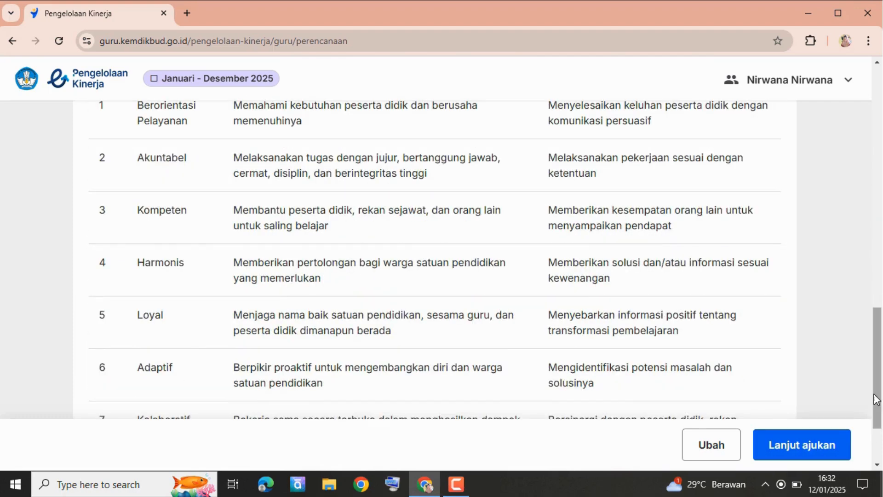
pyautogui.scroll(-2, 830, 442)
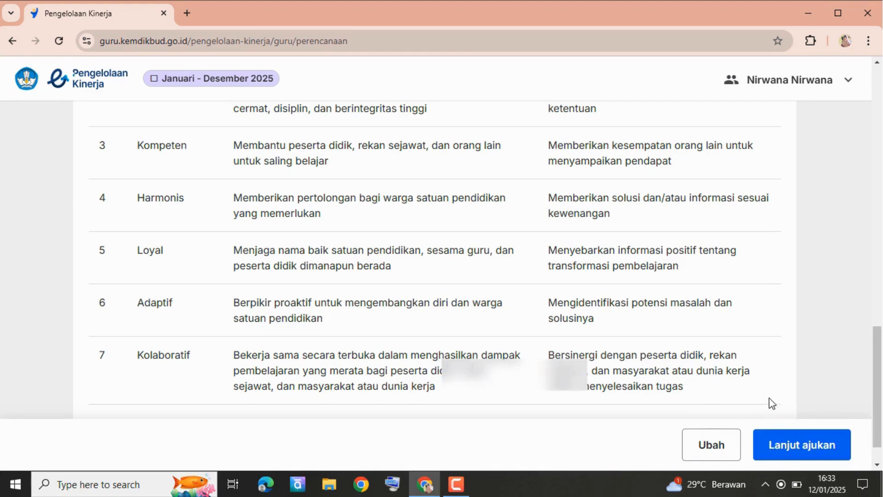
# Step: Submit the Perencanaan Kinerja to the atasan and return to the Beranda
pyautogui.click(798, 452)
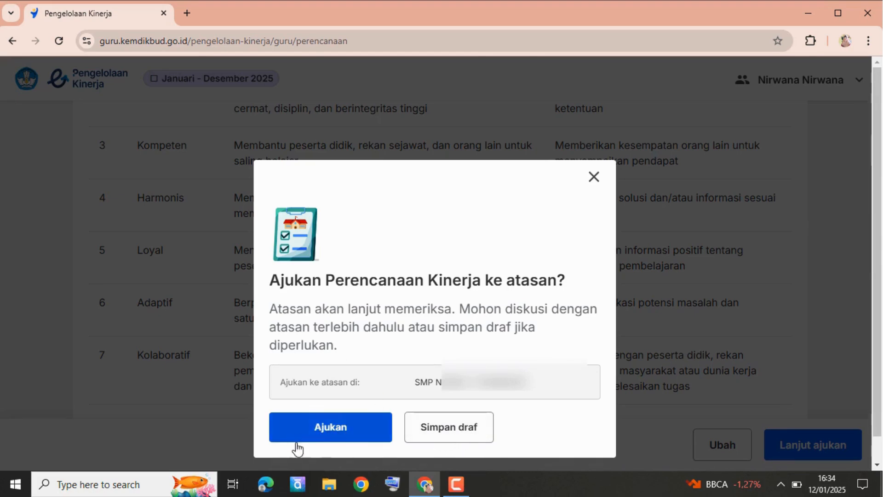
pyautogui.click(337, 434)
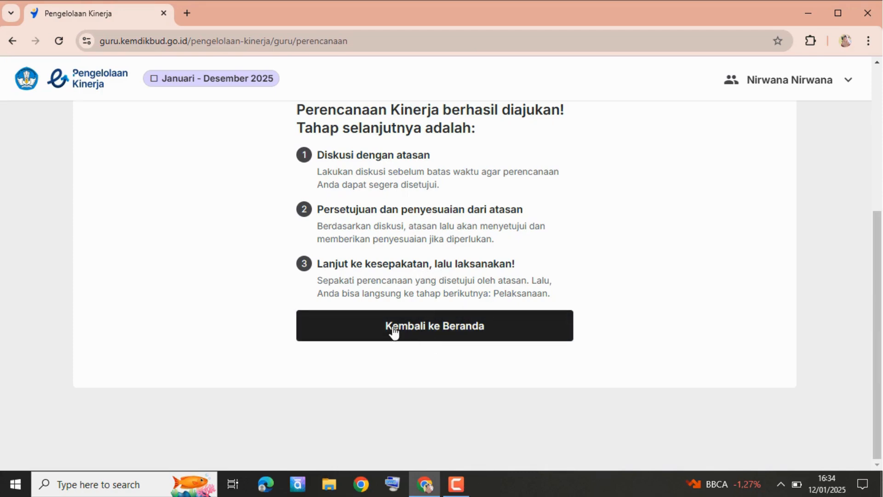
pyautogui.click(451, 342)
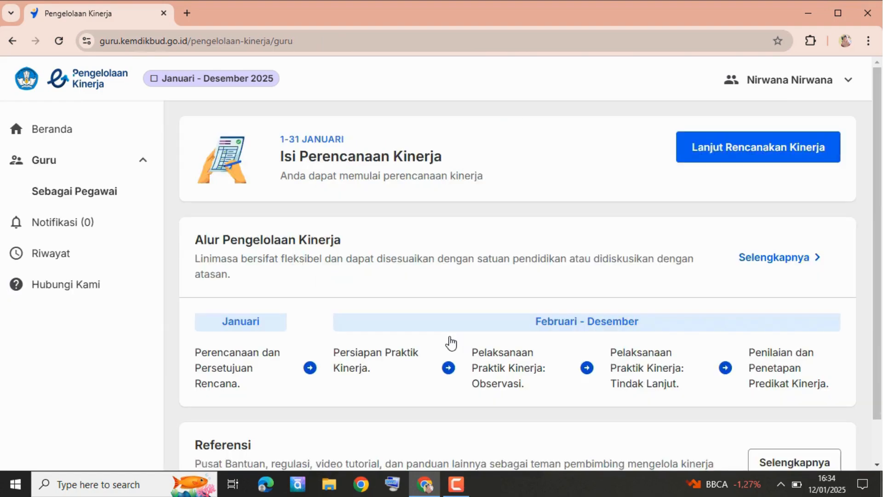